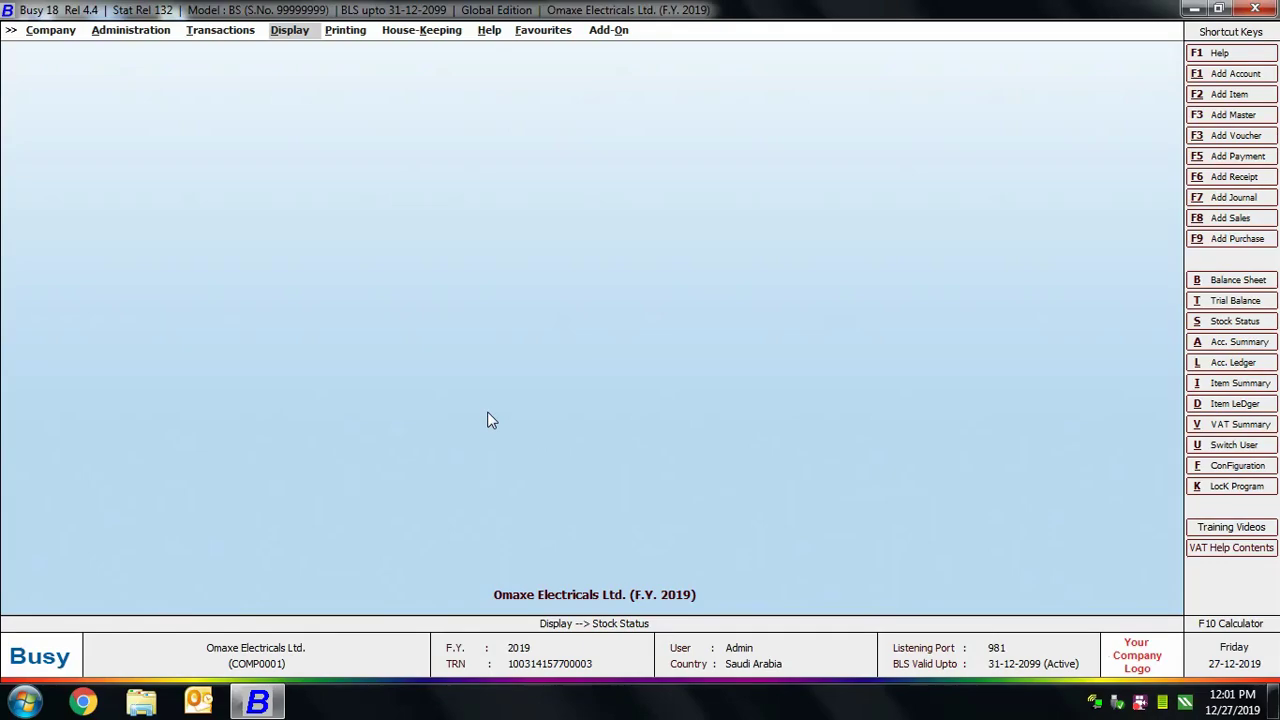
- Expand Stock Status under the Display menu to show its closing and opening stock reports
click(303, 34)
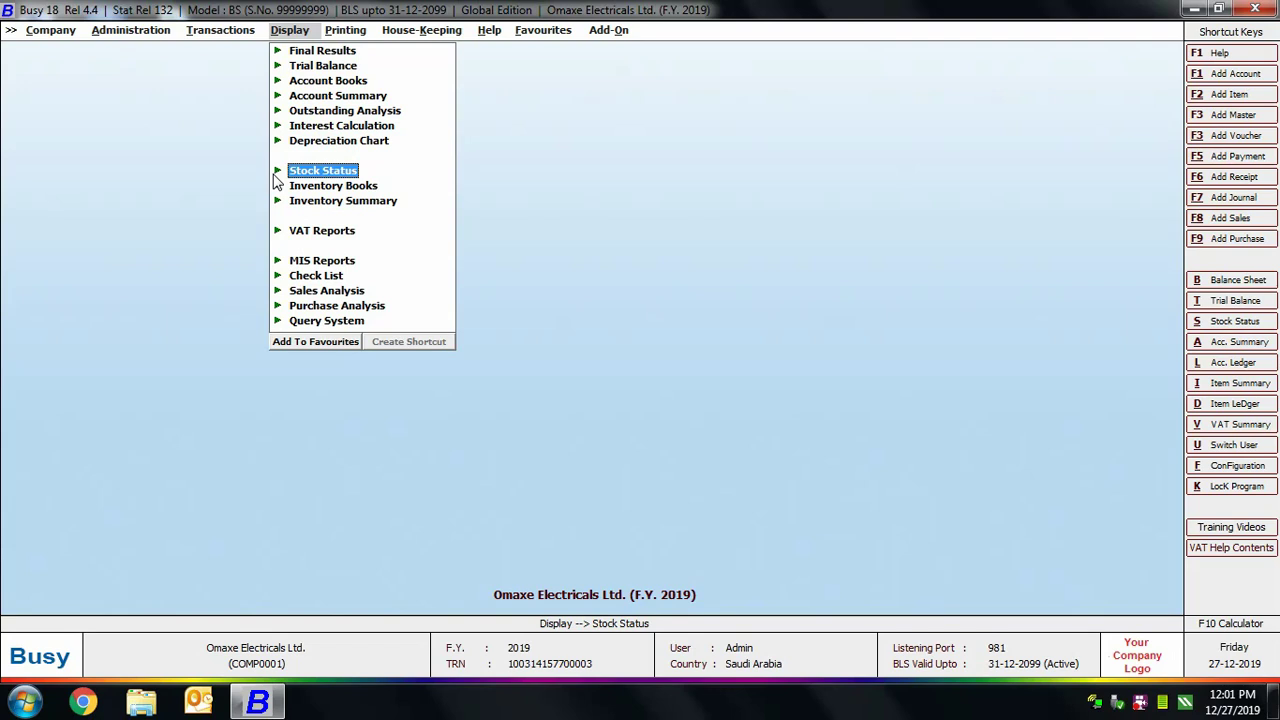
click(342, 171)
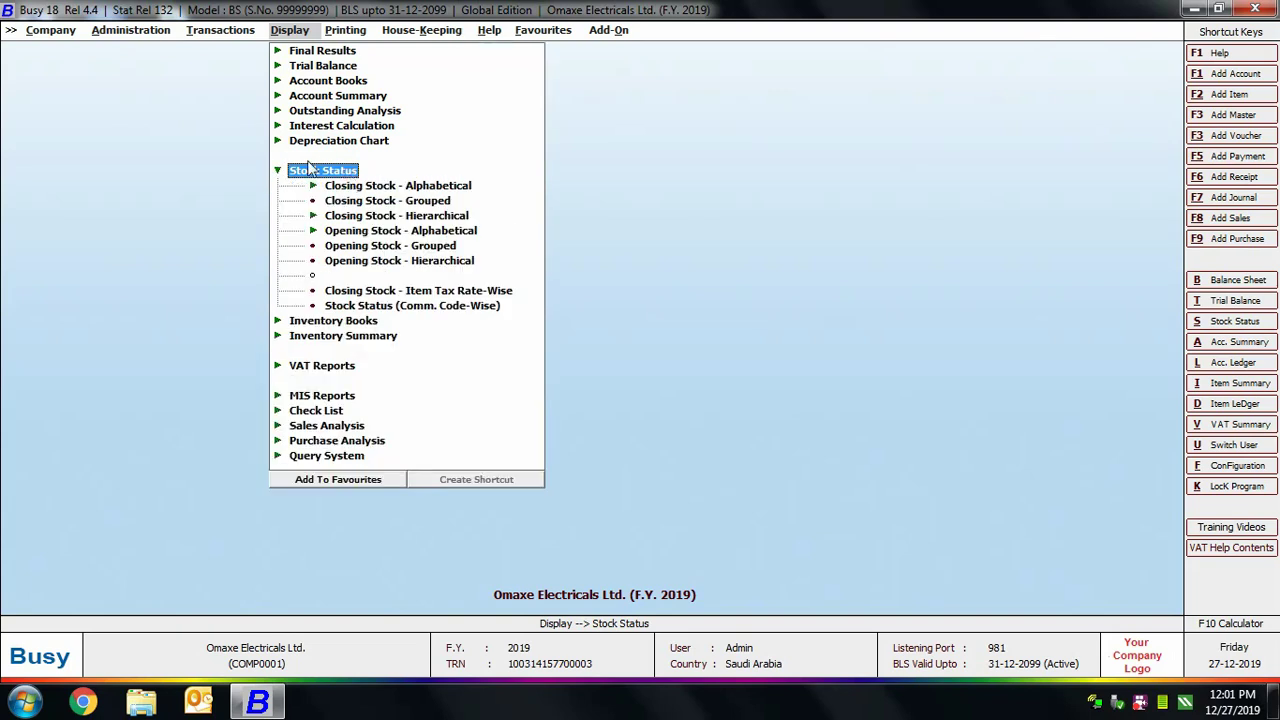
- Open the detailed alphabetical Closing Stock report for All Items and All Material Centres
click(405, 188)
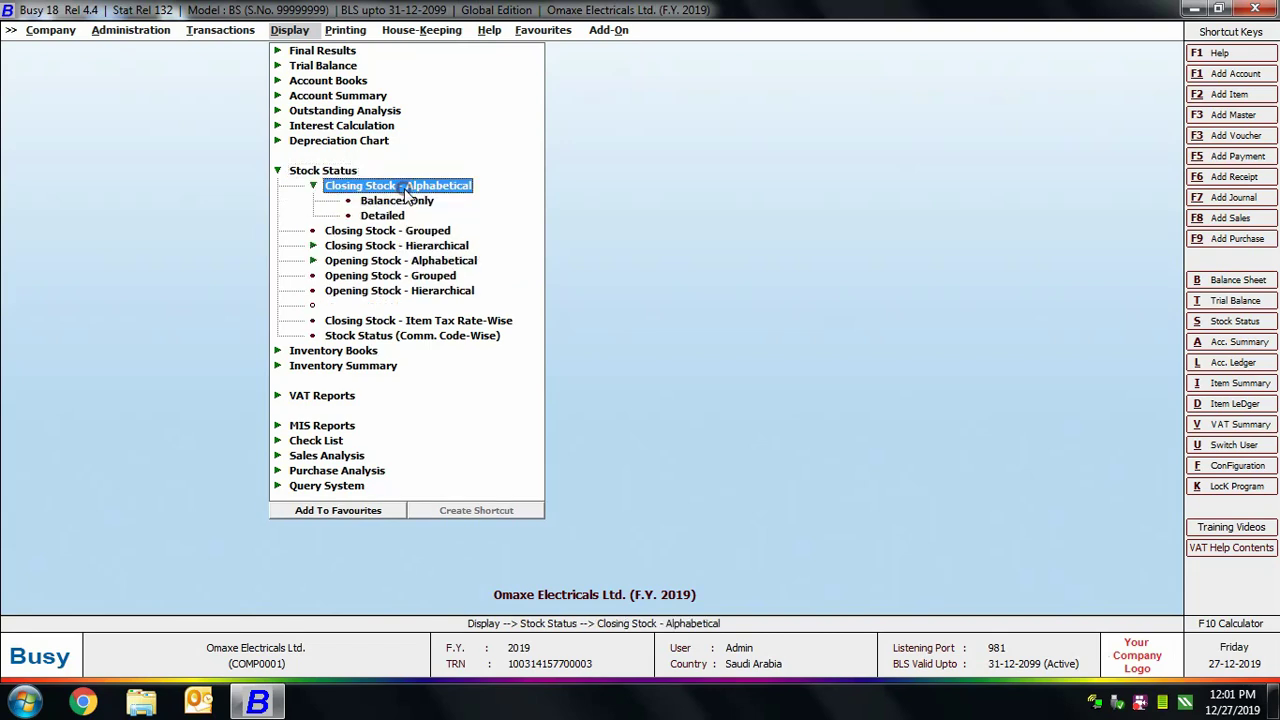
click(383, 216)
key(Return)
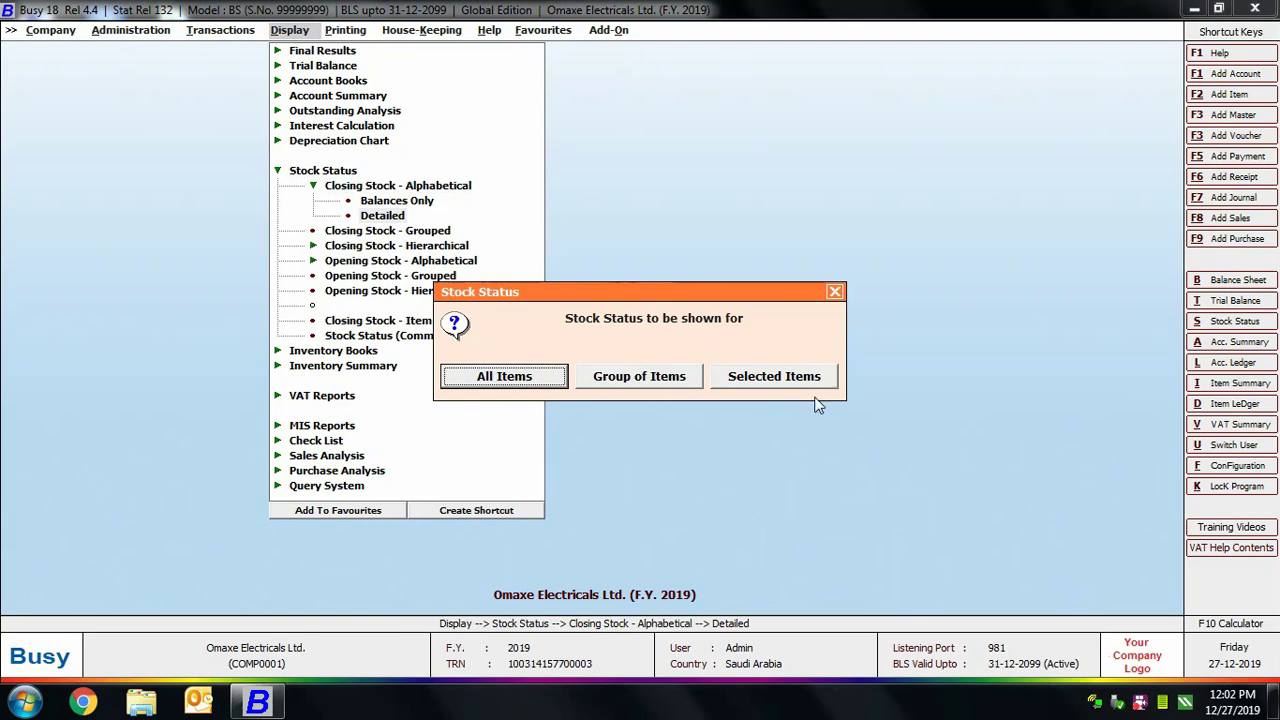
click(509, 378)
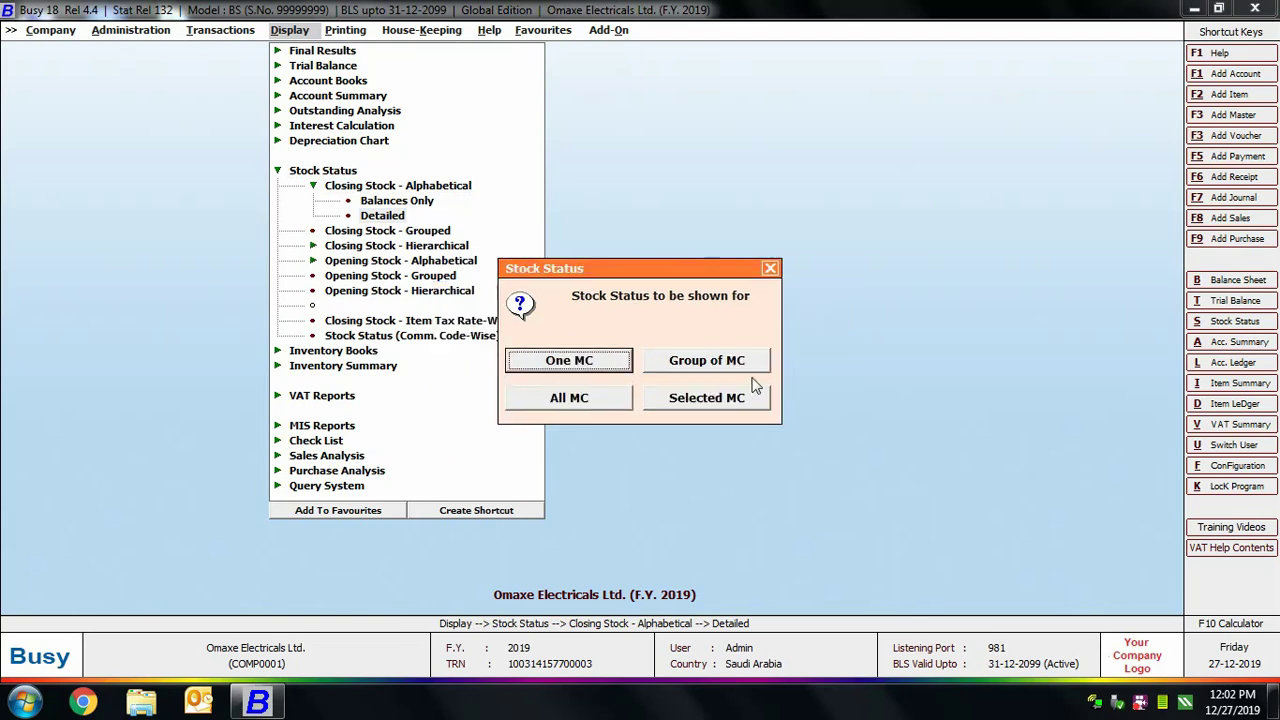
click(632, 413)
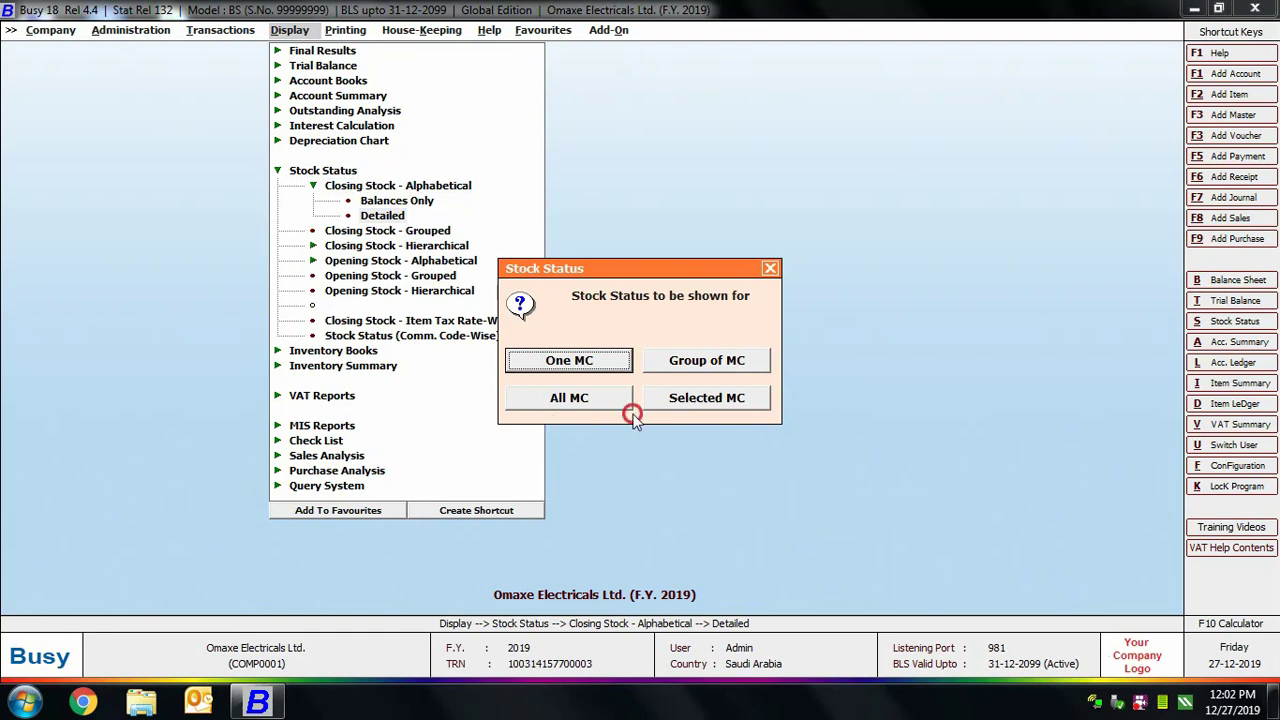
click(572, 400)
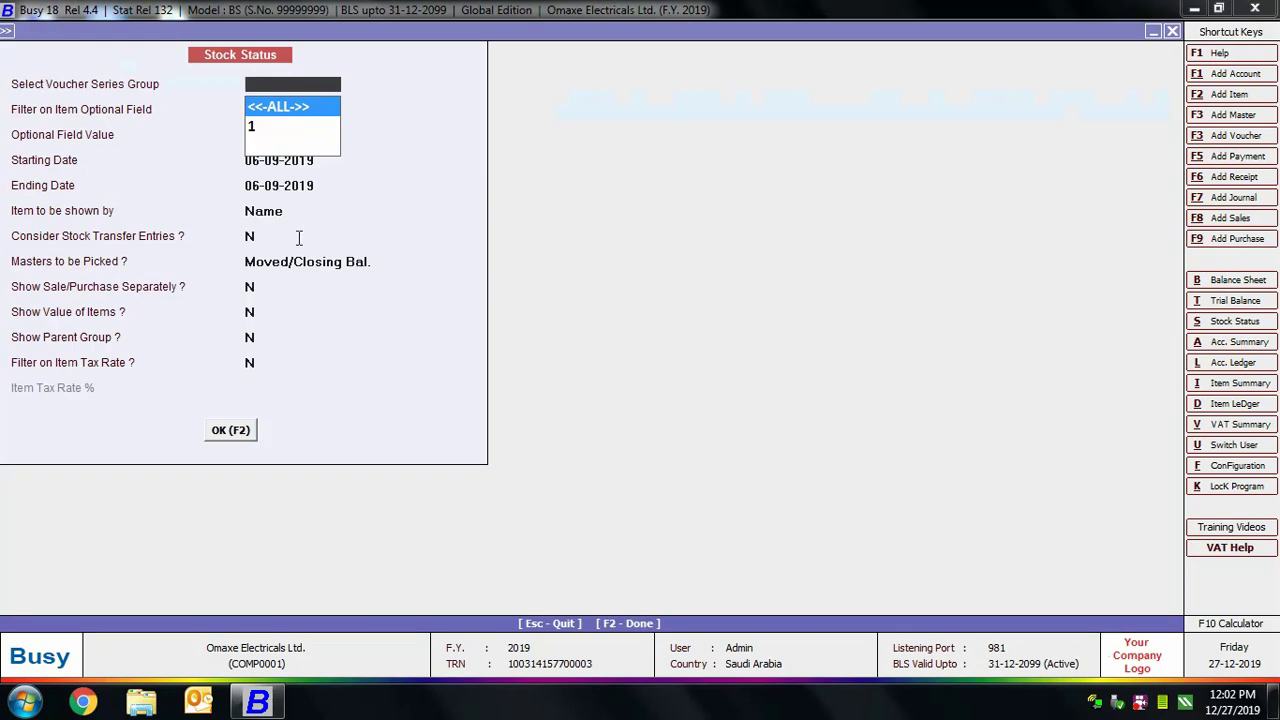
key(Return)
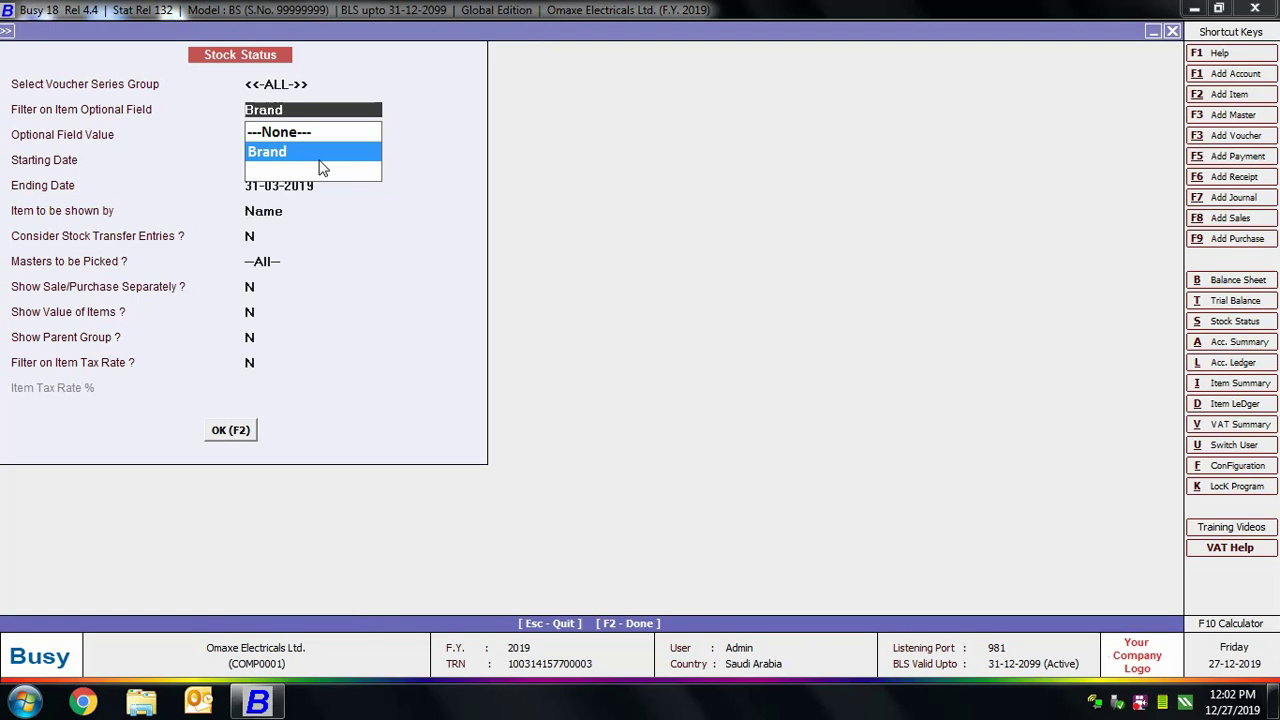
- Filter the report on Brand Whirlpool for 01-01-2019 to 31-03-2019 and generate it
click(320, 163)
key(Down)
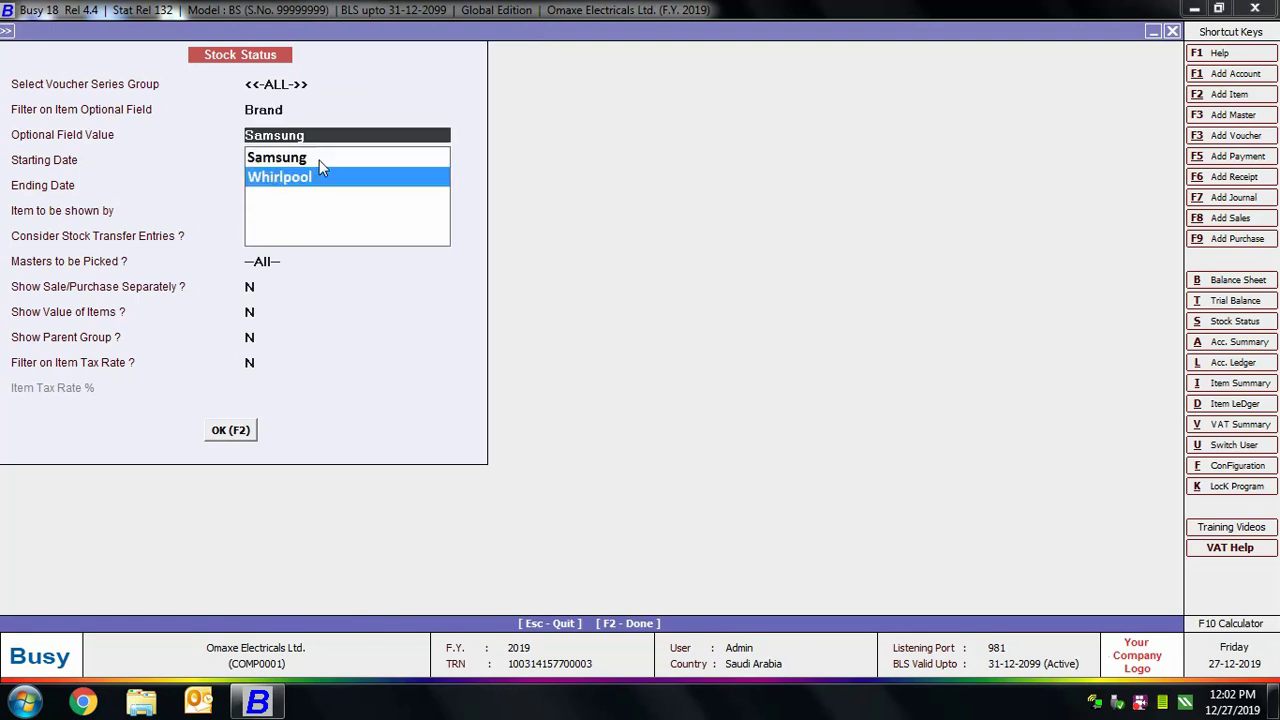
key(Return)
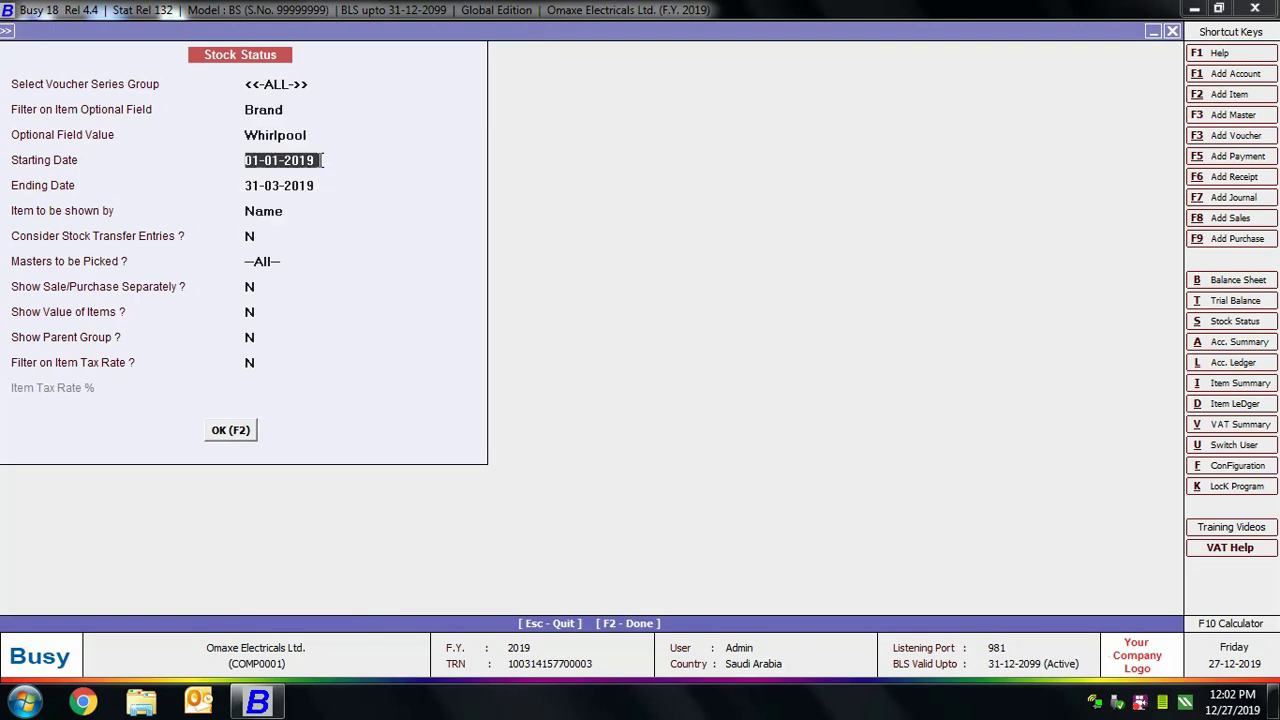
key(Return)
key(Return)
key(Return)
key(Return)
key(Return)
key(Return)
key(Return)
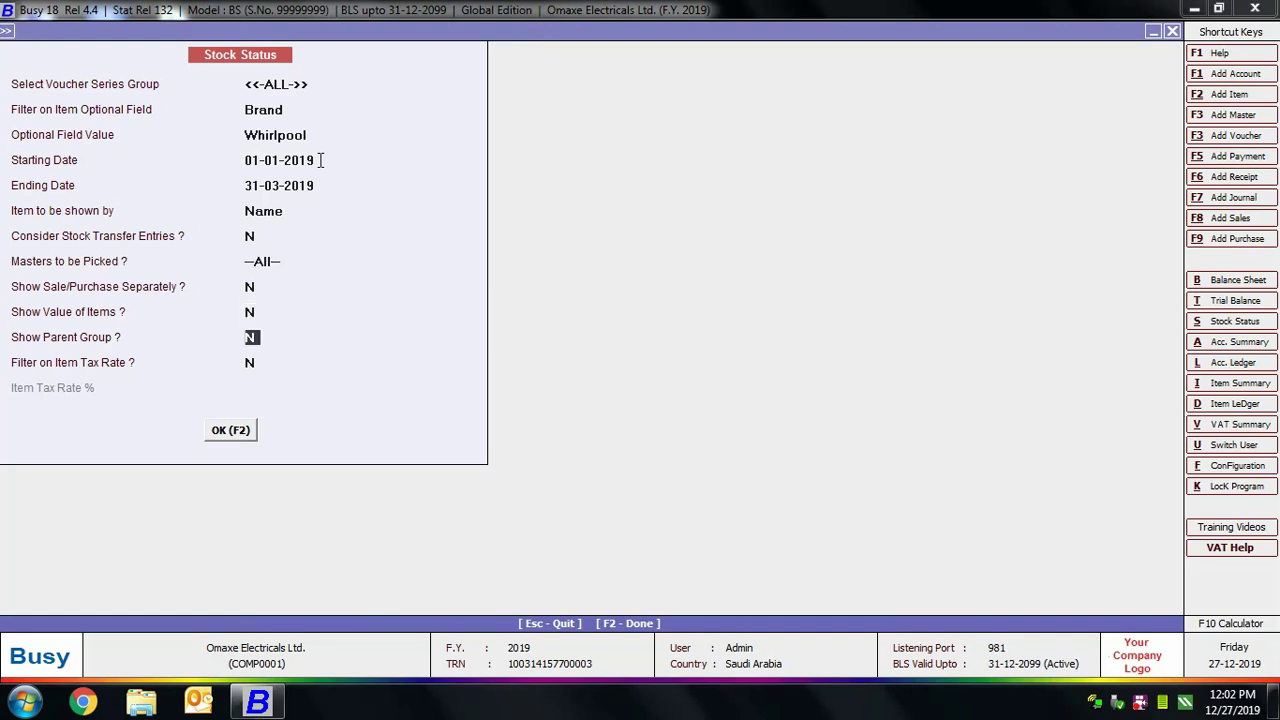
key(Return)
key(Return)
key(Return)
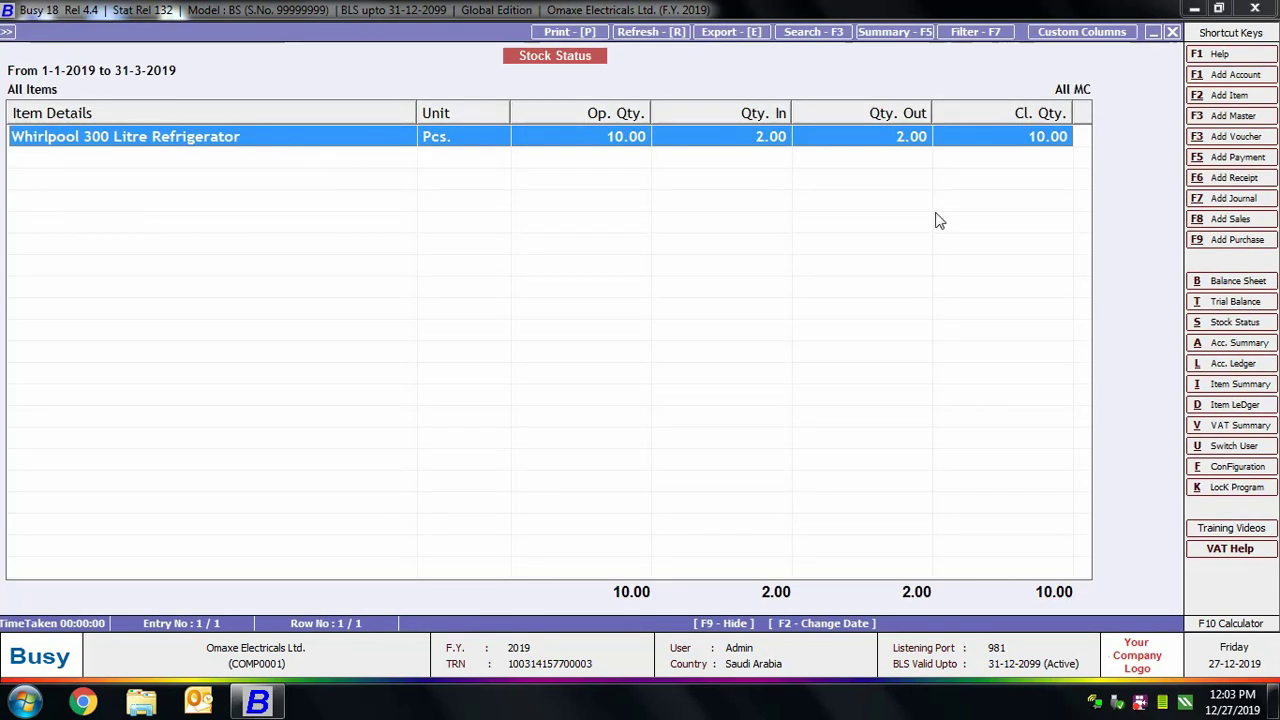
- Set the item optional field filter to None and rerun, listing all six items (58.00 closing)
key(Escape)
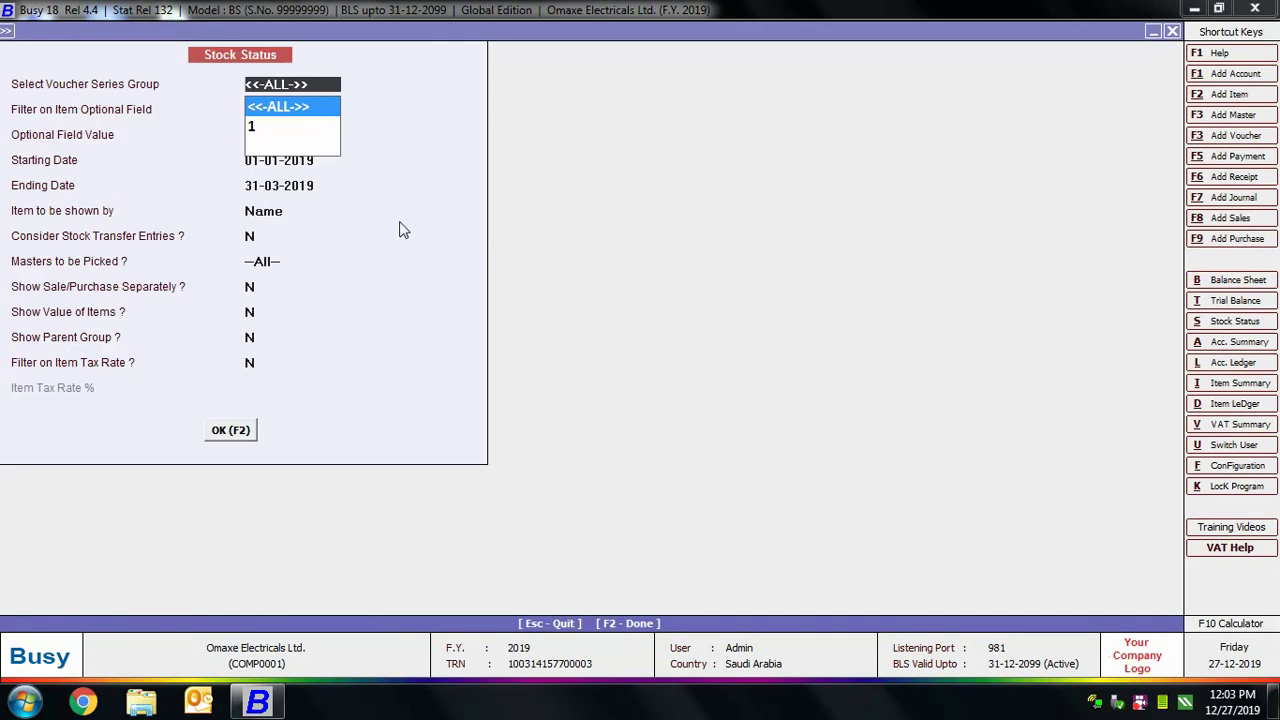
key(Return)
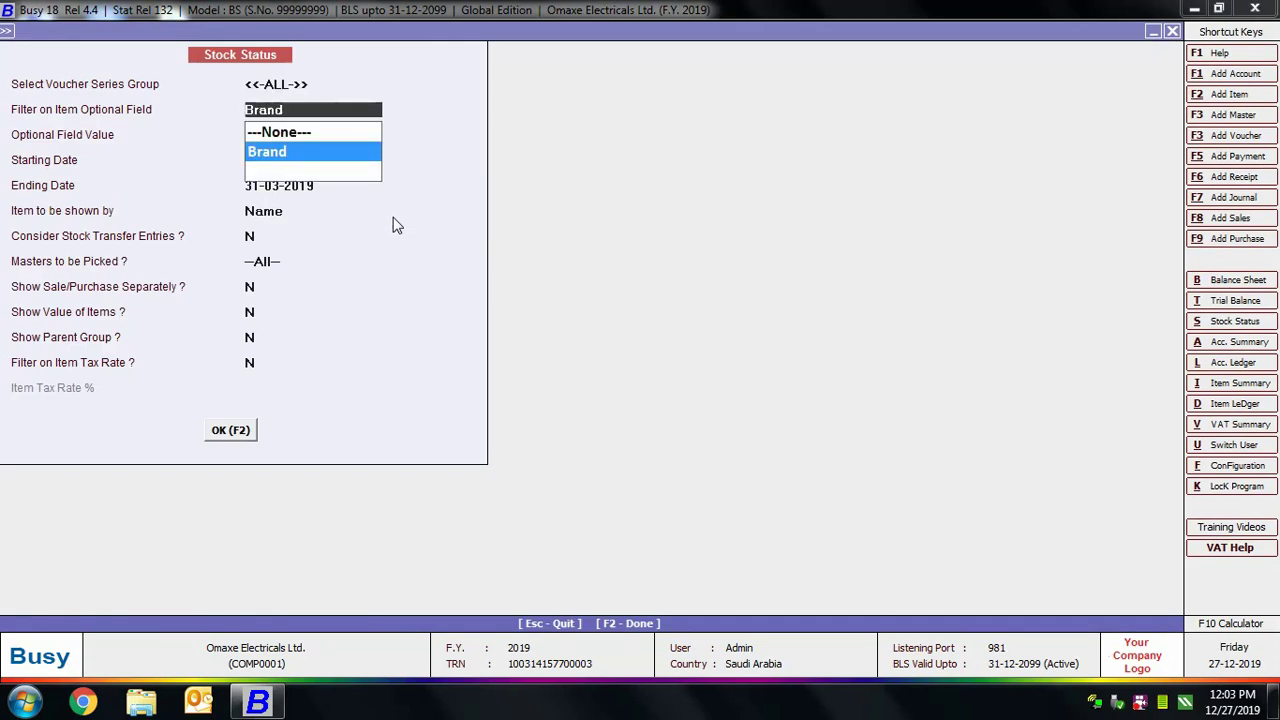
key(Up)
key(Return)
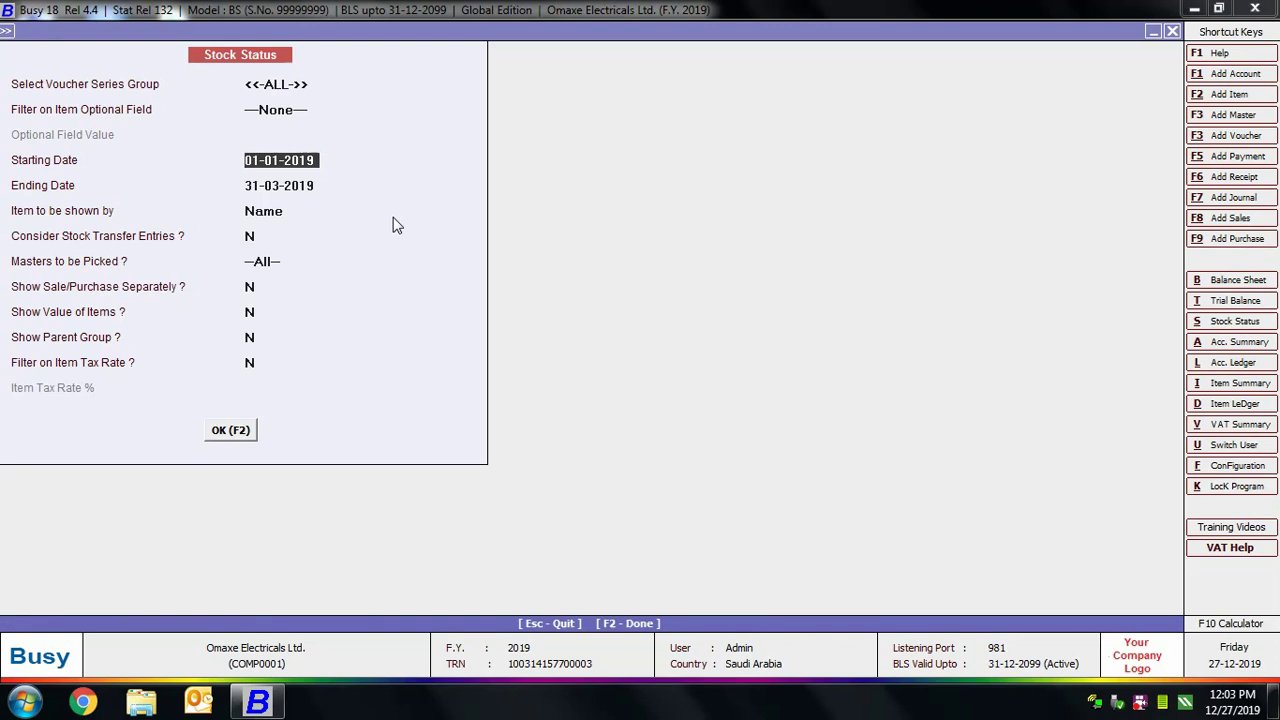
click(231, 430)
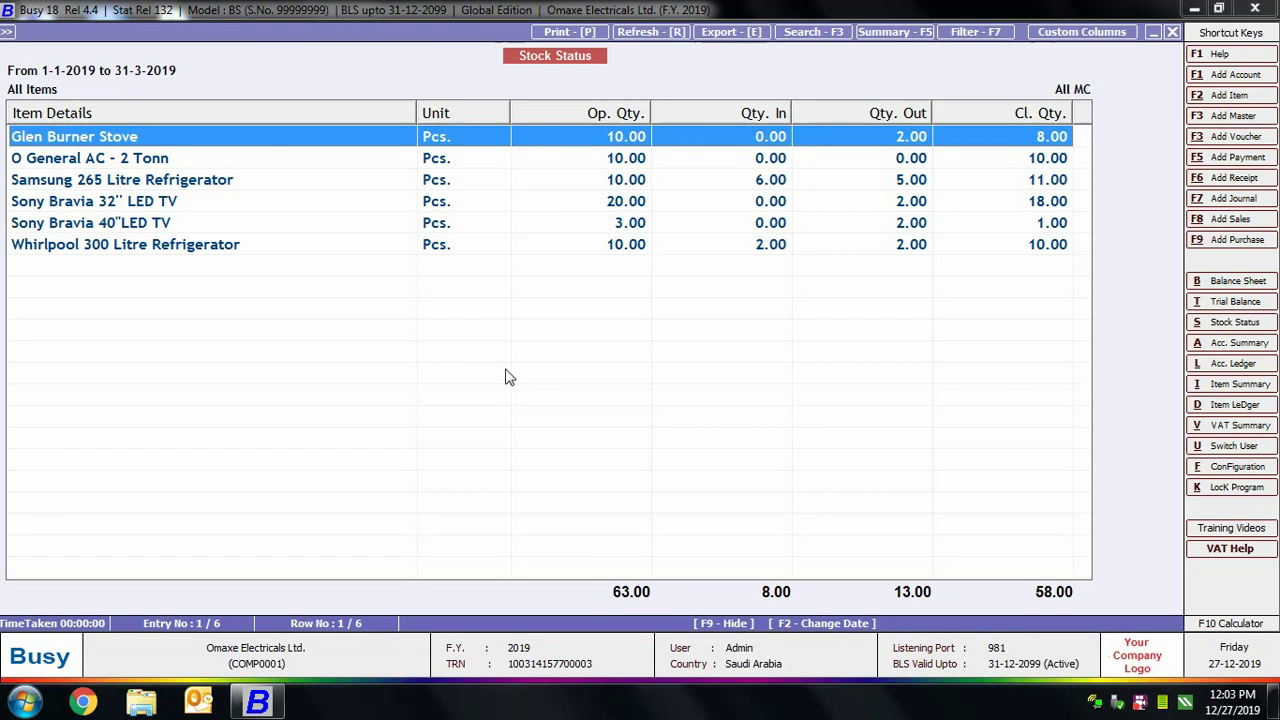
key(Escape)
key(Escape)
key(Escape)
key(Escape)
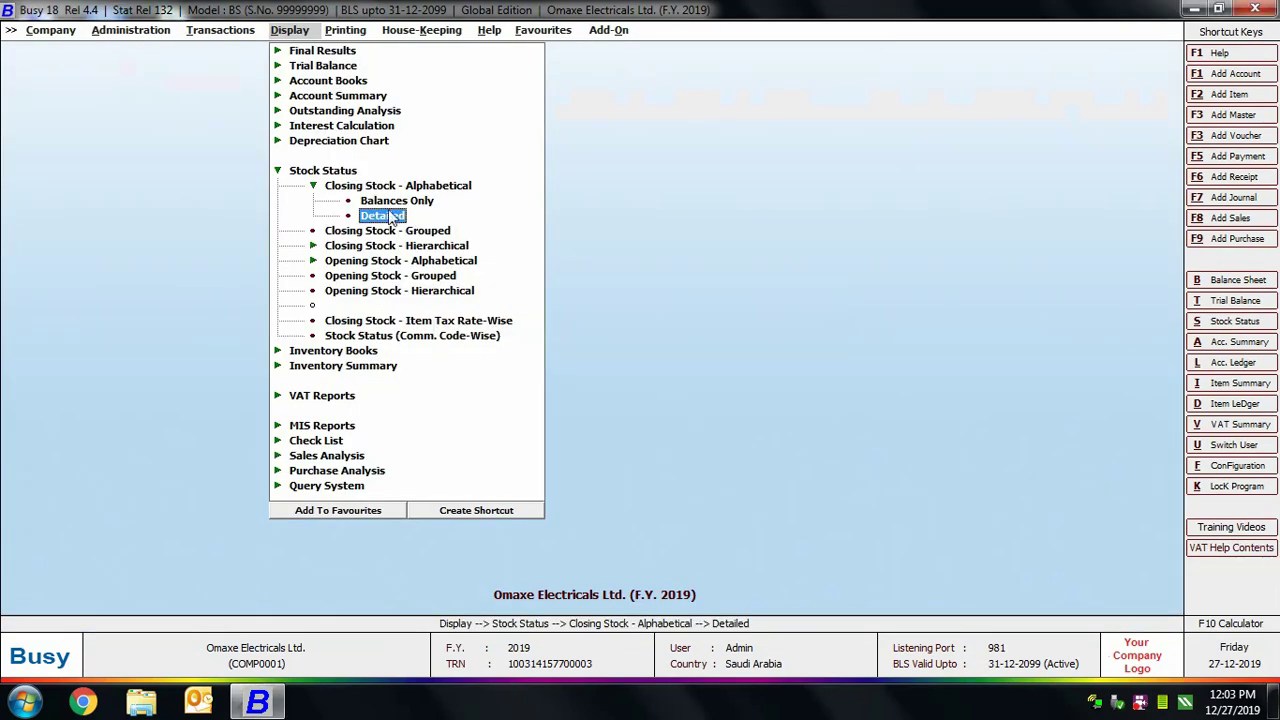
- Show the Balances Only alphabetical stock status as Books Stock (B) for all items and MCs
click(390, 201)
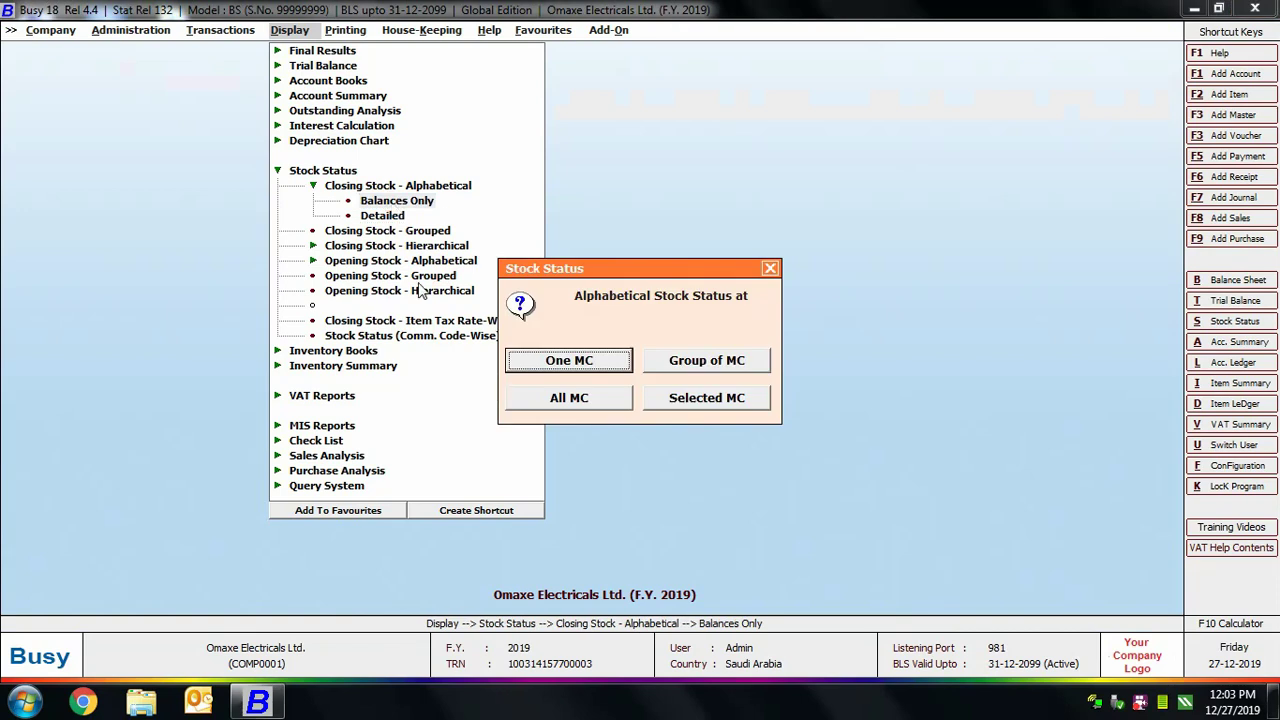
click(583, 397)
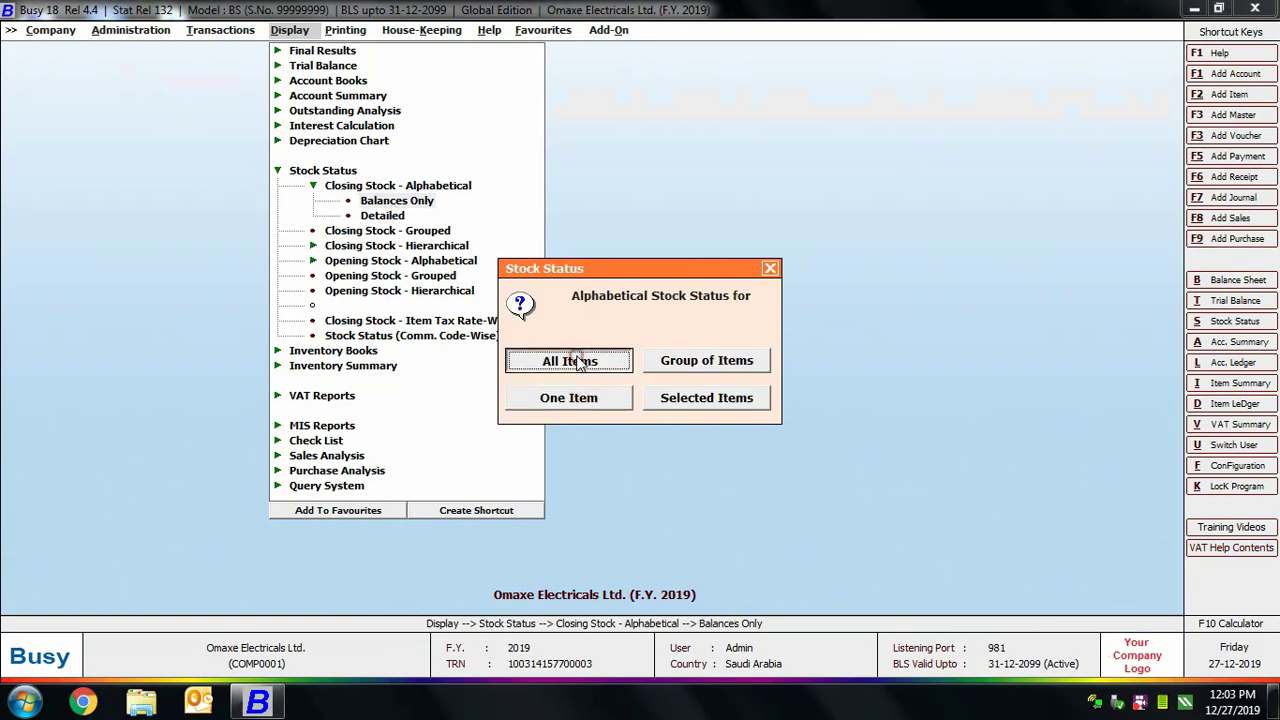
click(577, 360)
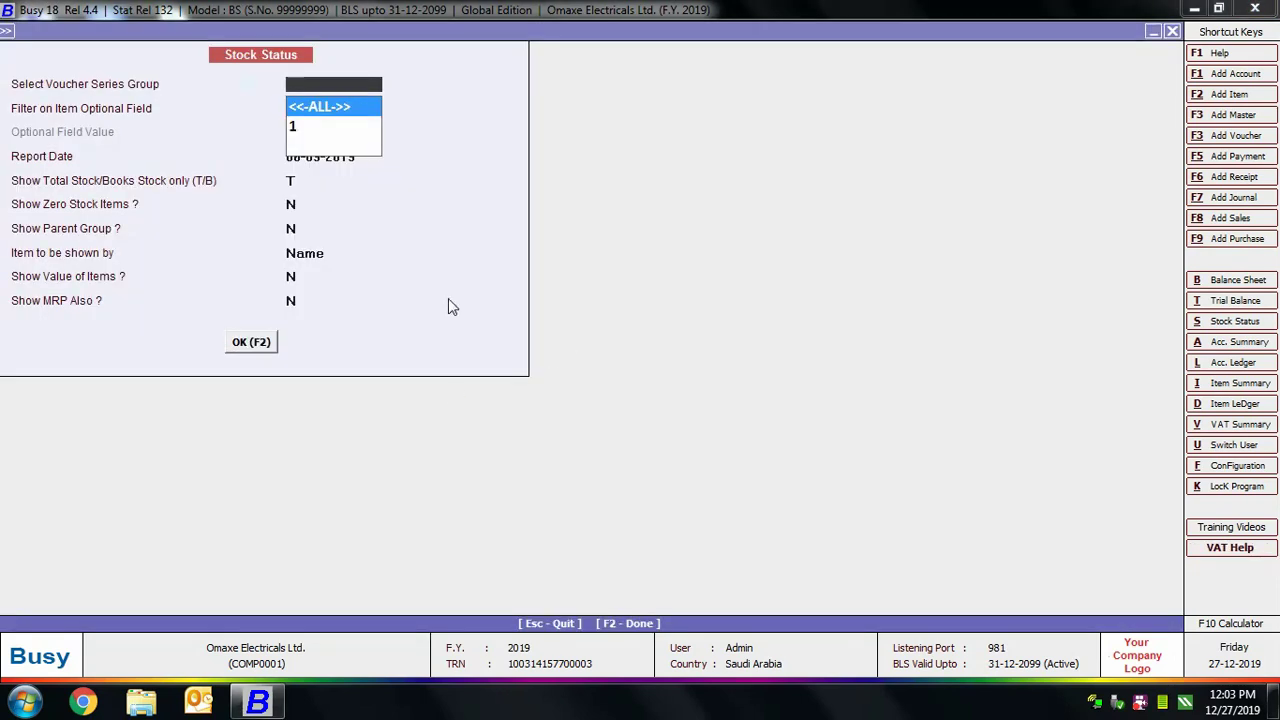
key(Return)
key(Return)
key(Return)
text(B)
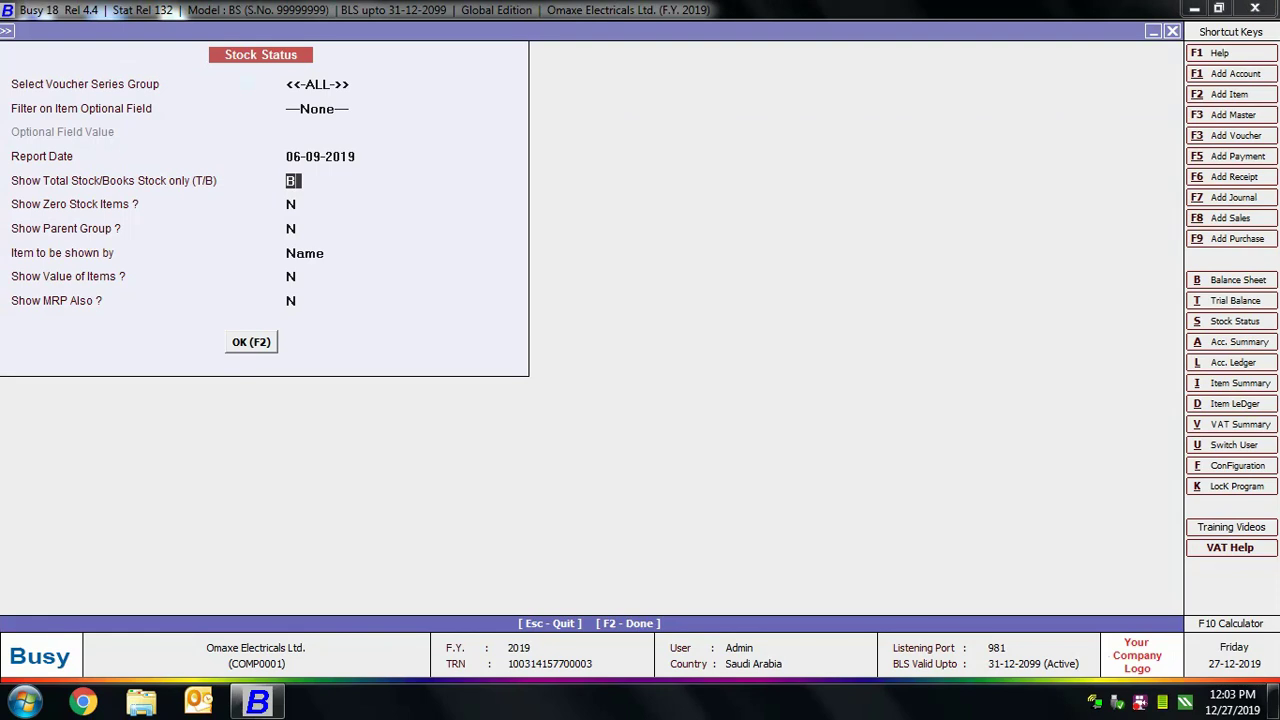
key(Return)
key(Return)
key(Return)
key(Return)
key(Return)
key(Return)
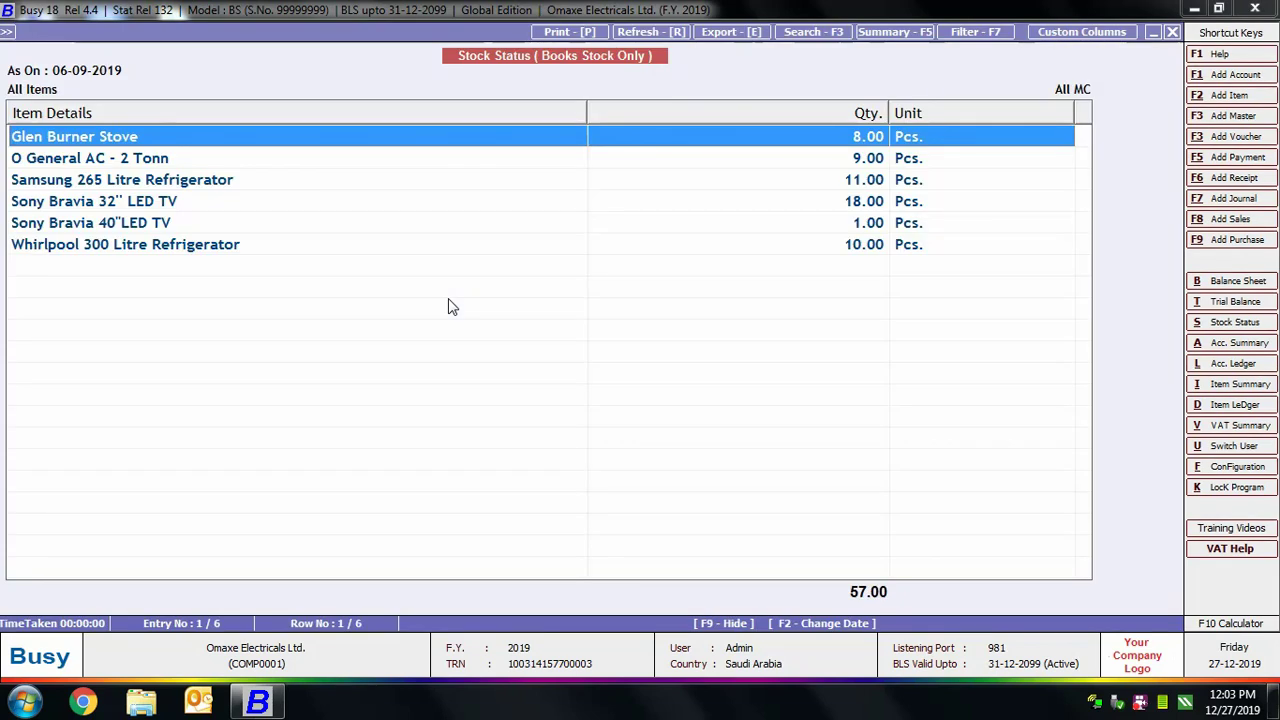
key(Escape)
key(Escape)
key(Escape)
key(Escape)
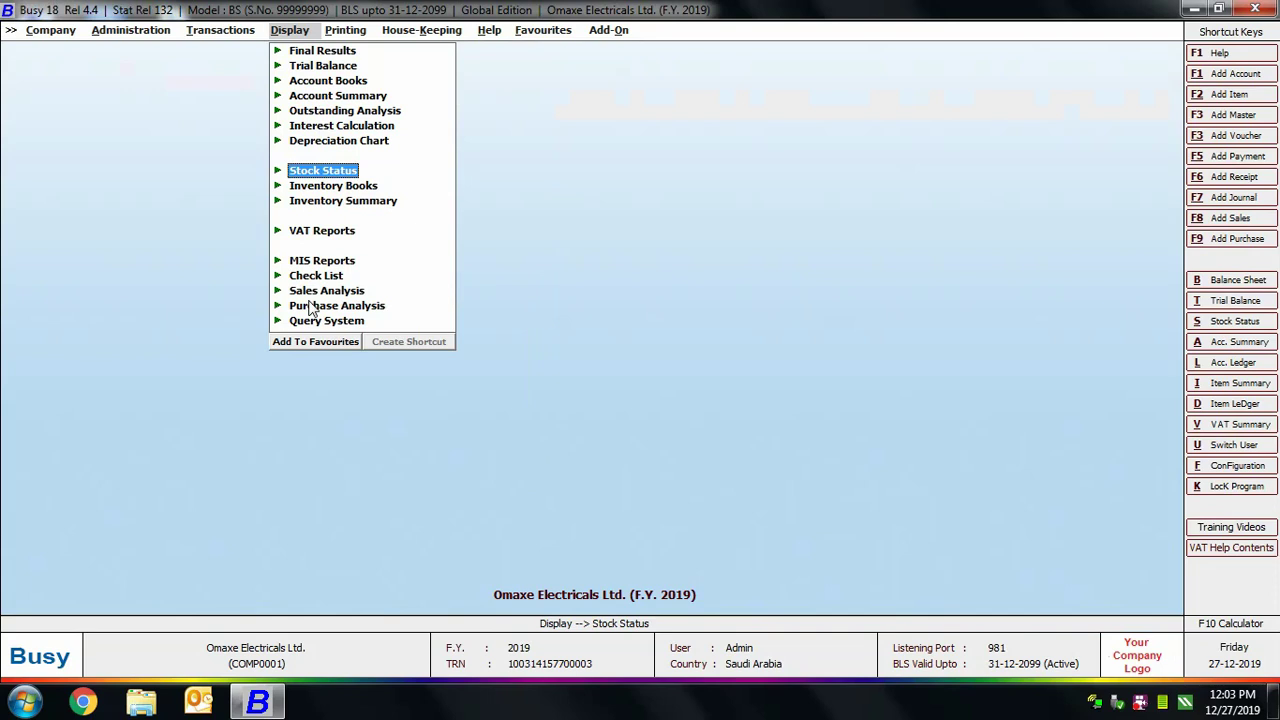
- View the inventory Day Book from 01-01-2019 to 31-03-2019, then expand the Stock Ledger variants
click(352, 188)
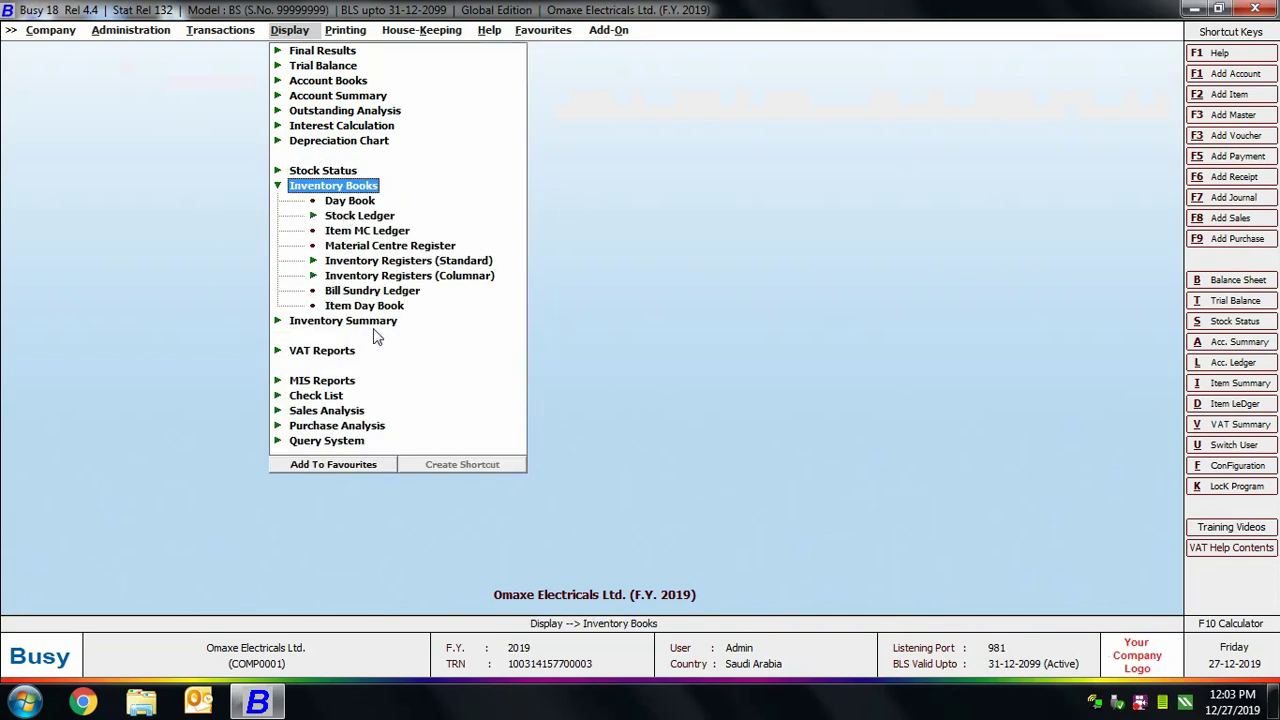
click(366, 202)
key(Return)
text(31-03)
key(Return)
key(Return)
key(Return)
key(Return)
key(Return)
key(Return)
key(Return)
key(Return)
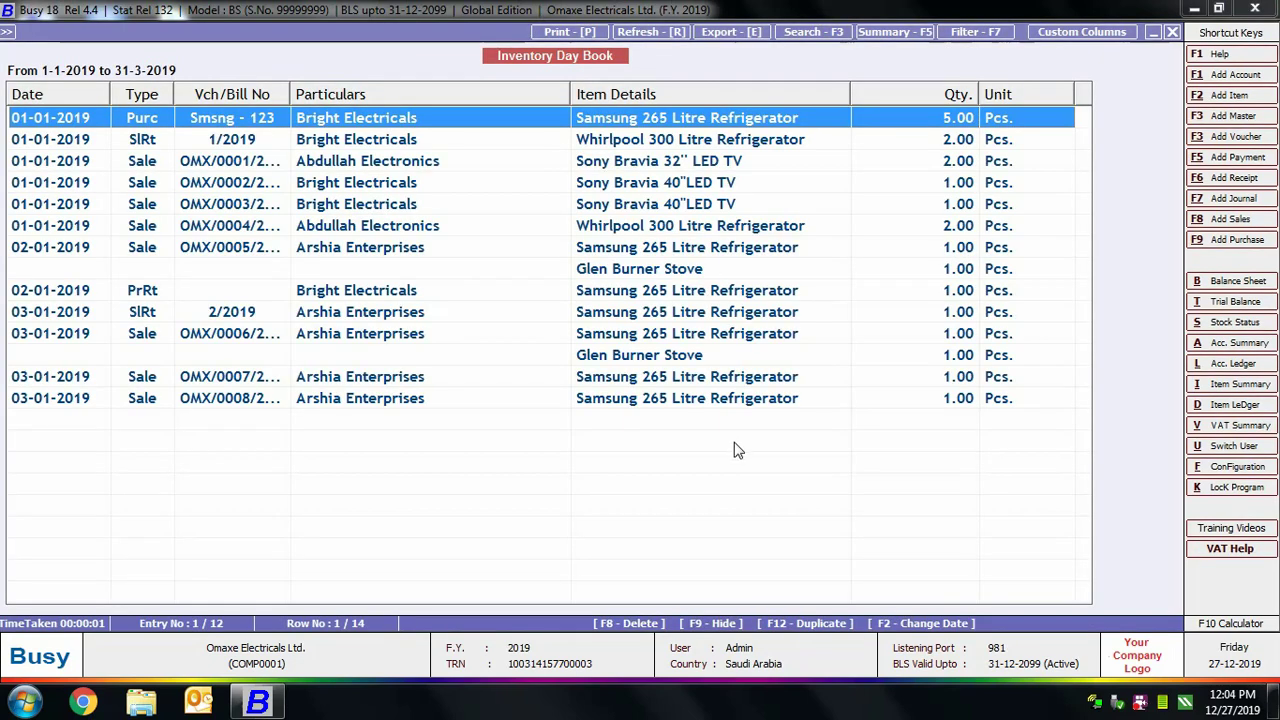
key(Escape)
key(Escape)
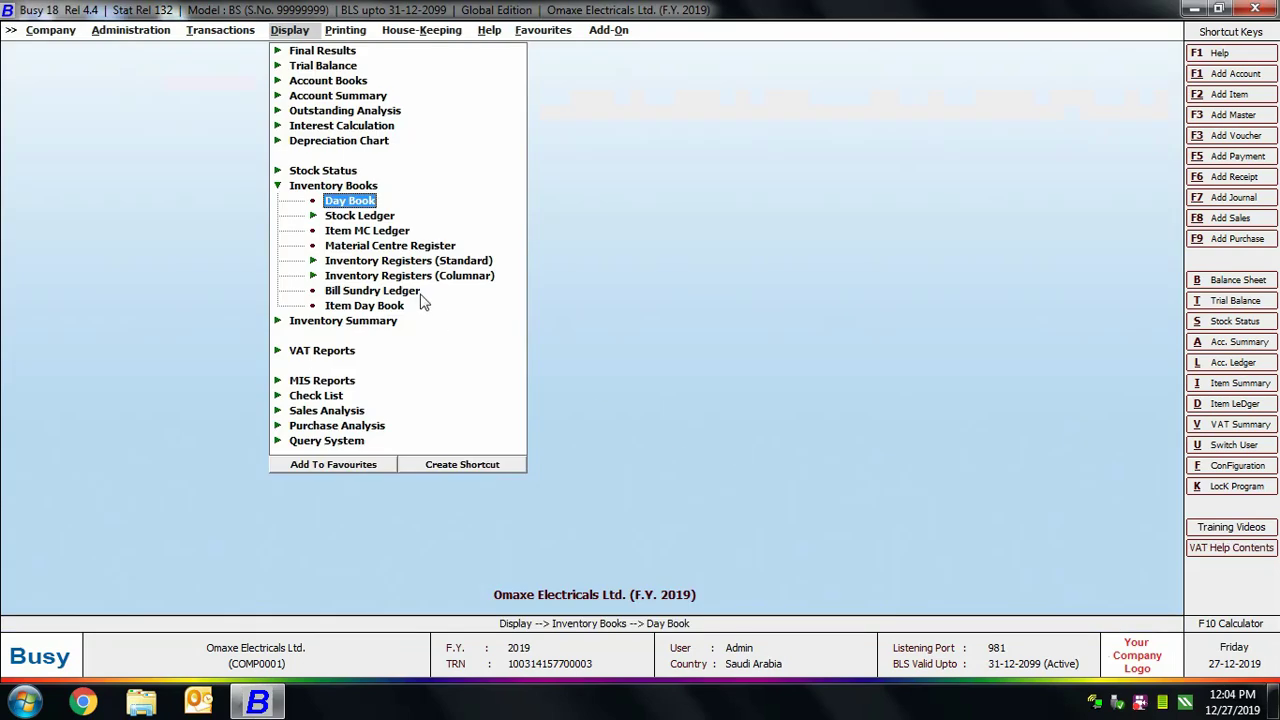
double_click(359, 216)
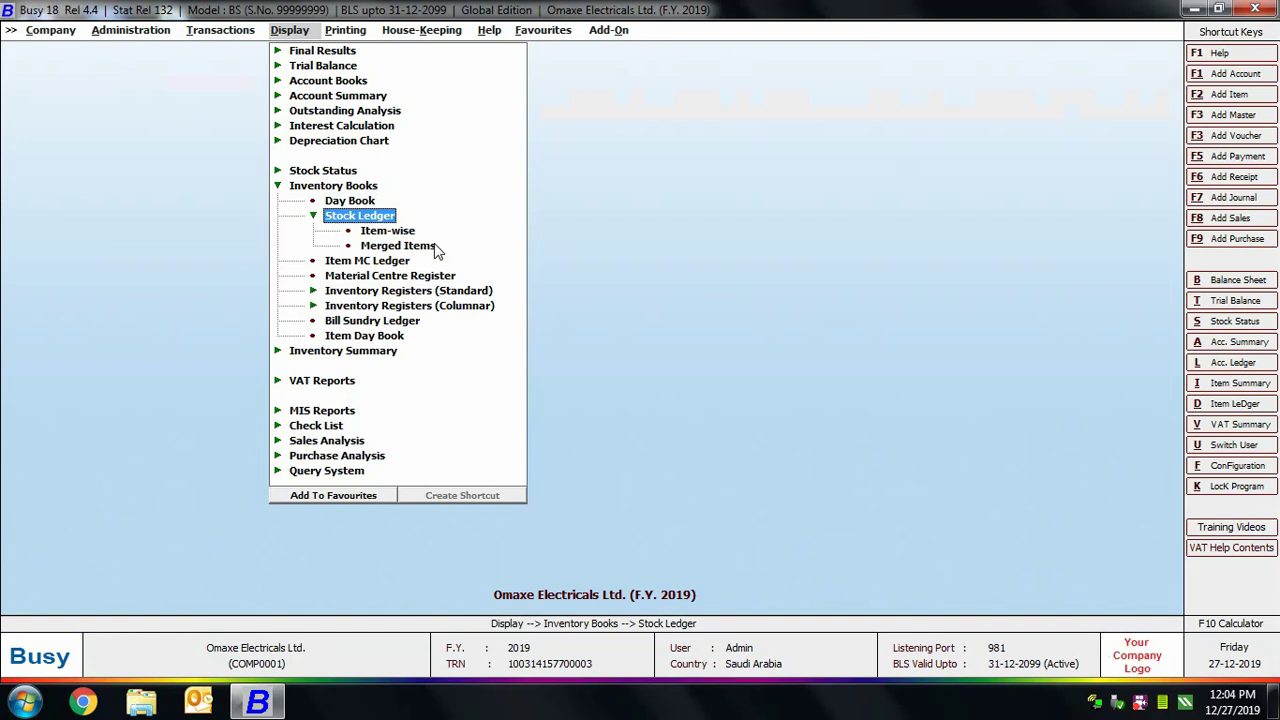
- View the item-wise stock ledger for Whirlpool 300 Litre Refrigerator at Main Store, without item values
click(404, 232)
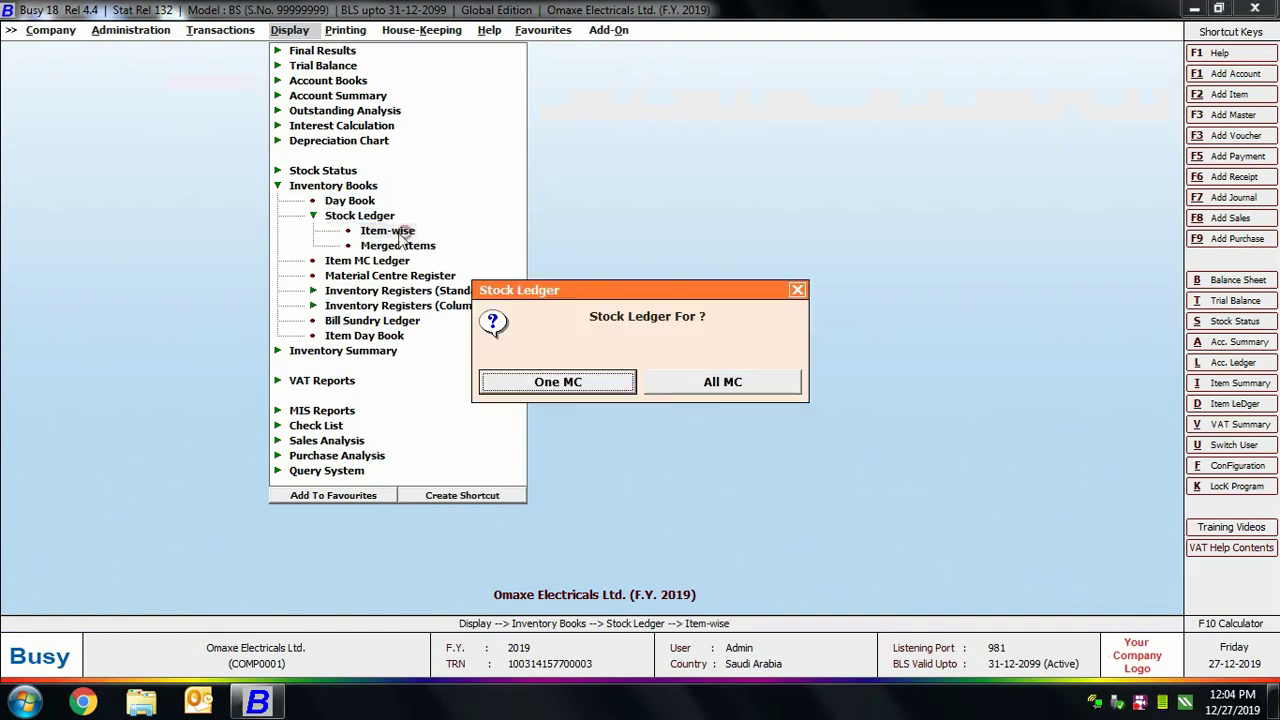
click(580, 390)
text(WH)
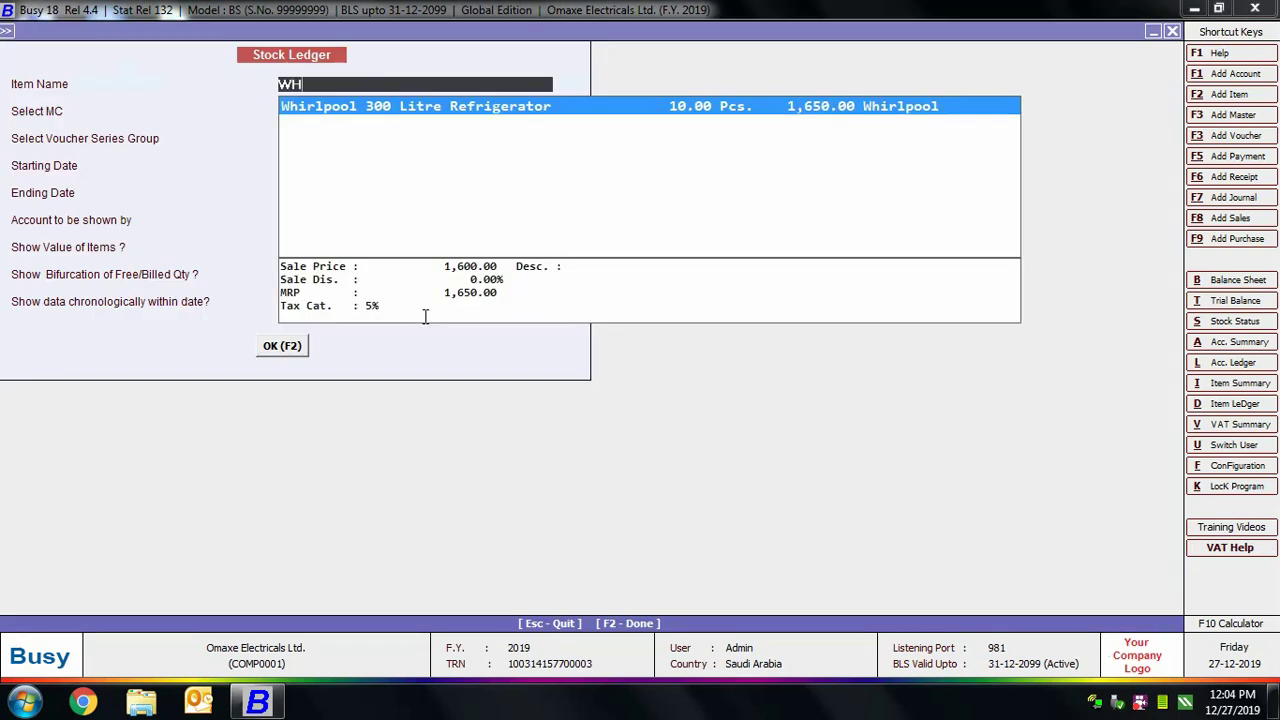
key(Return)
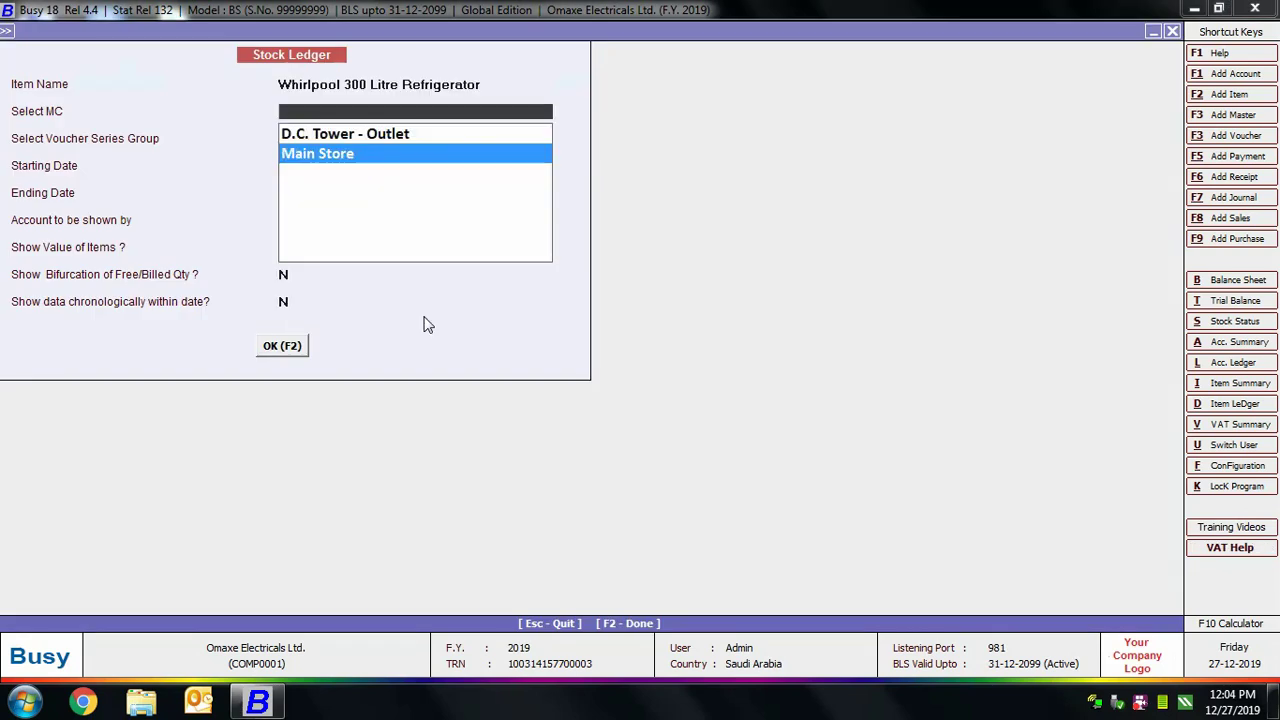
key(Return)
key(Return)
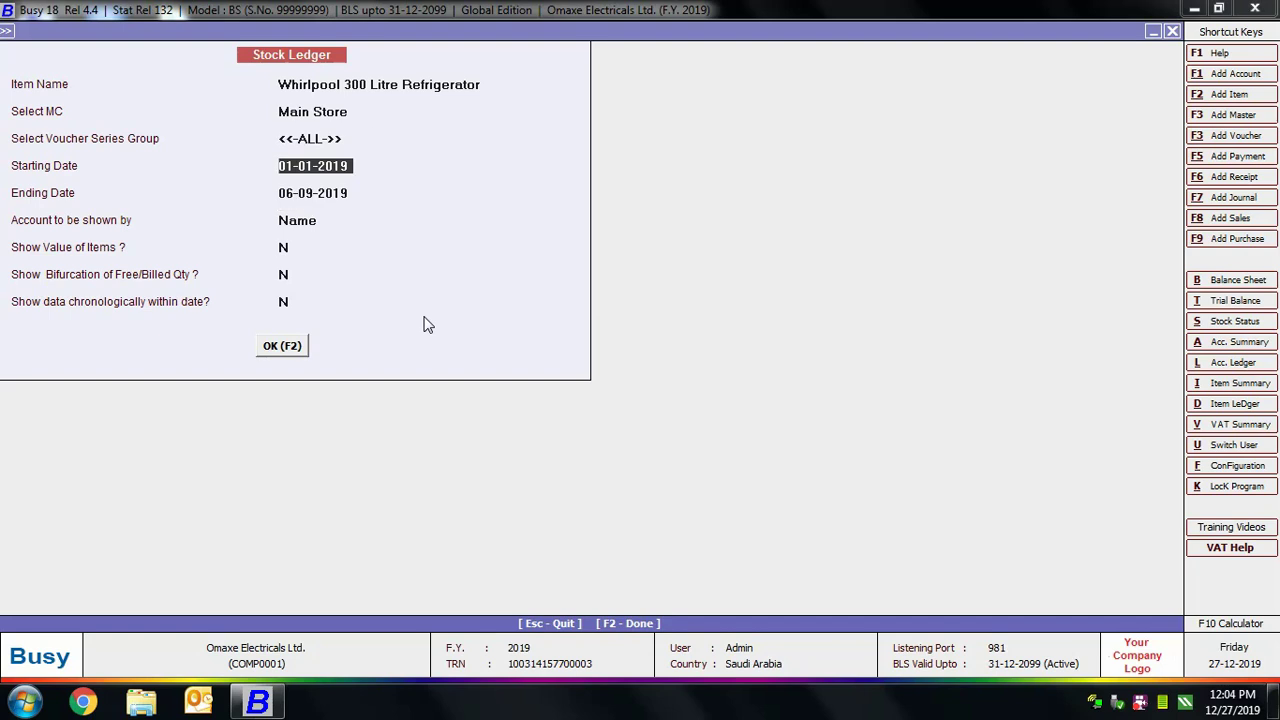
key(Return)
key(Return)
key(Return)
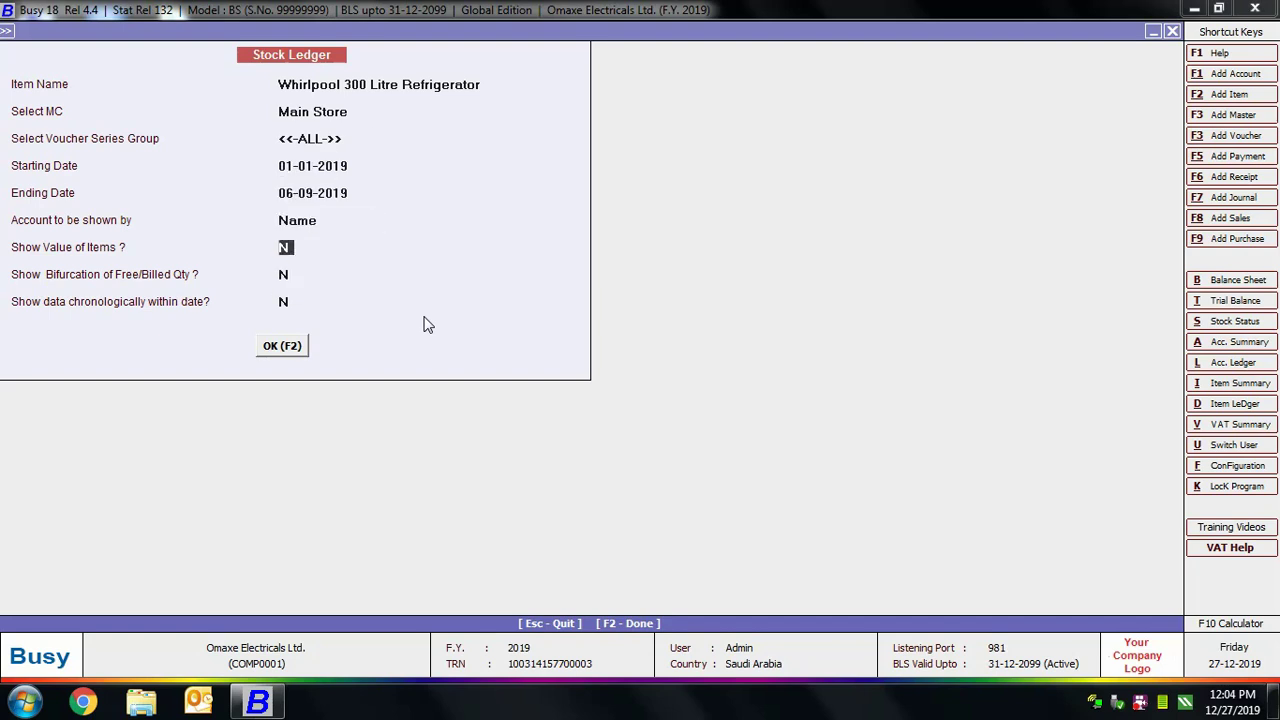
key(Return)
key(Return)
key(Return)
key(Return)
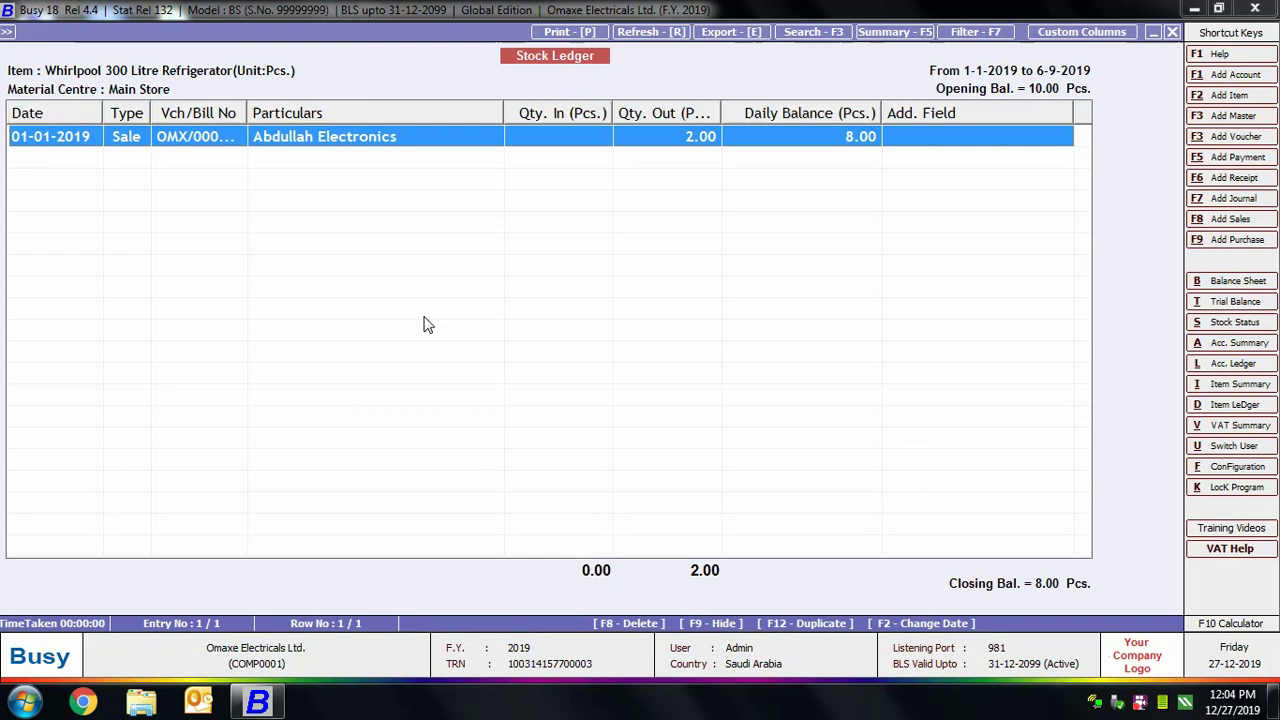
key(Escape)
key(Escape)
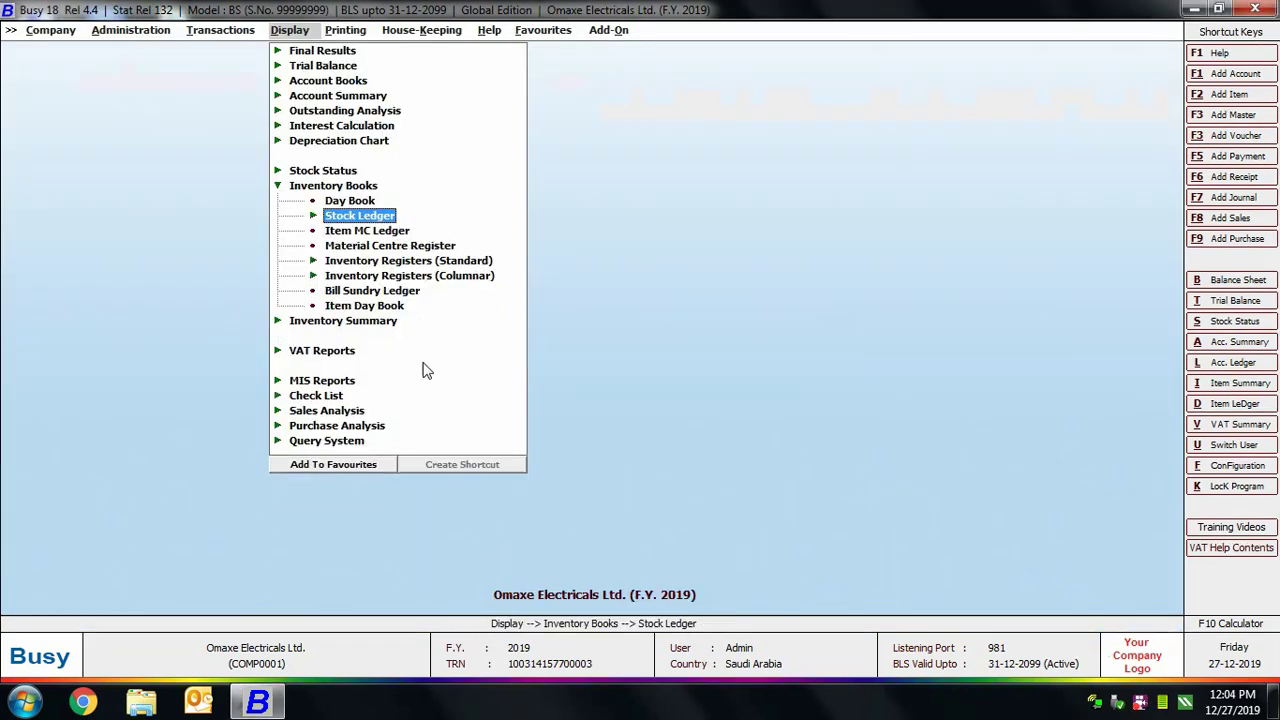
- Run the standard Sales Register for ALL Parties with ending date 31-1, then close it
click(388, 246)
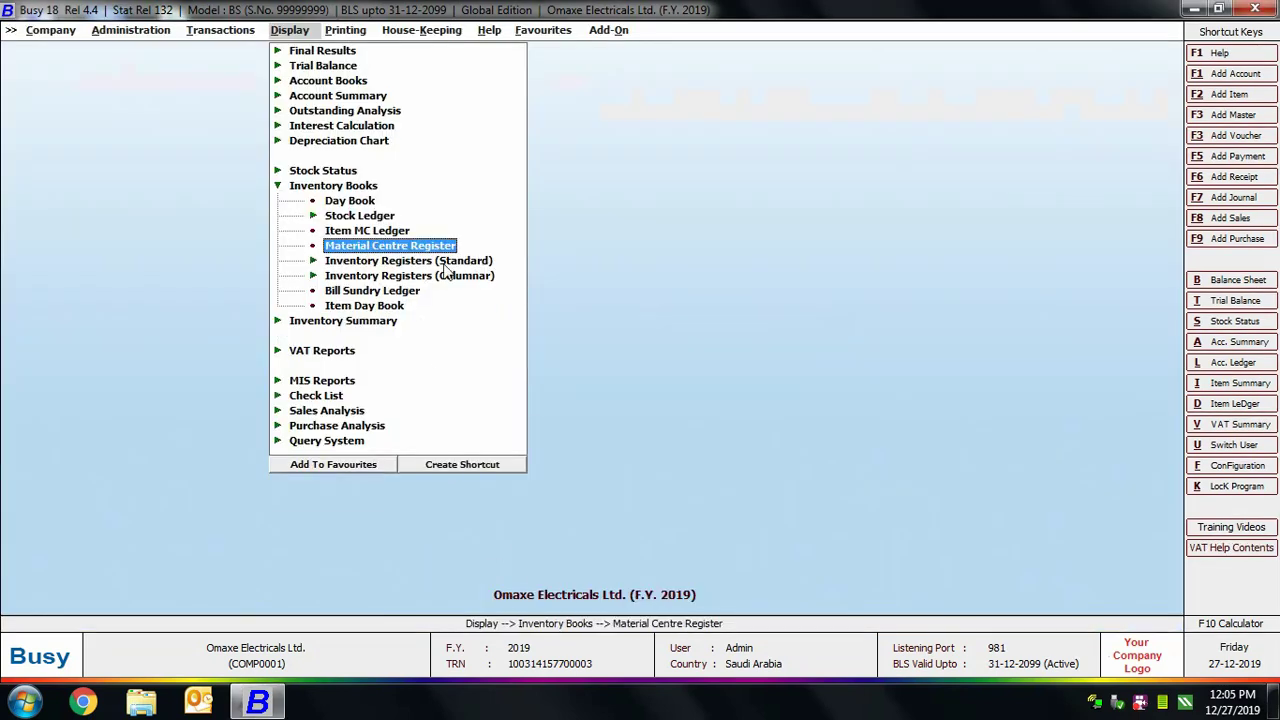
click(445, 264)
click(445, 266)
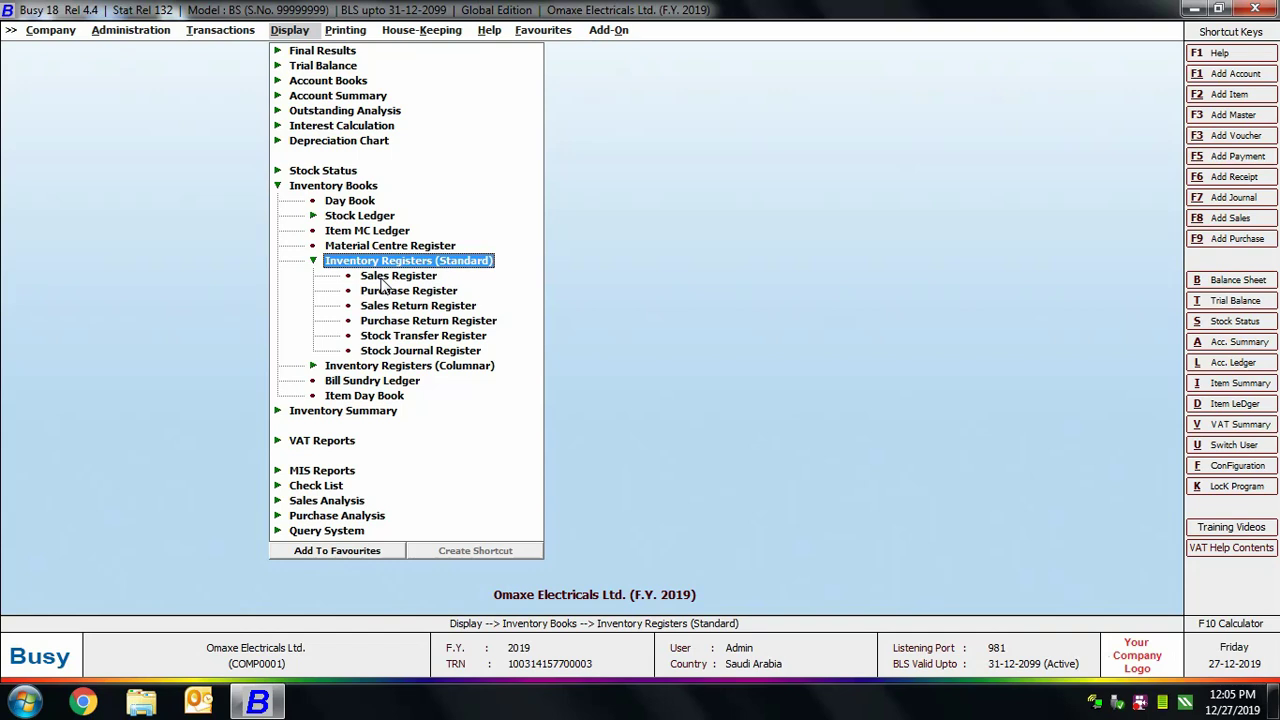
click(383, 280)
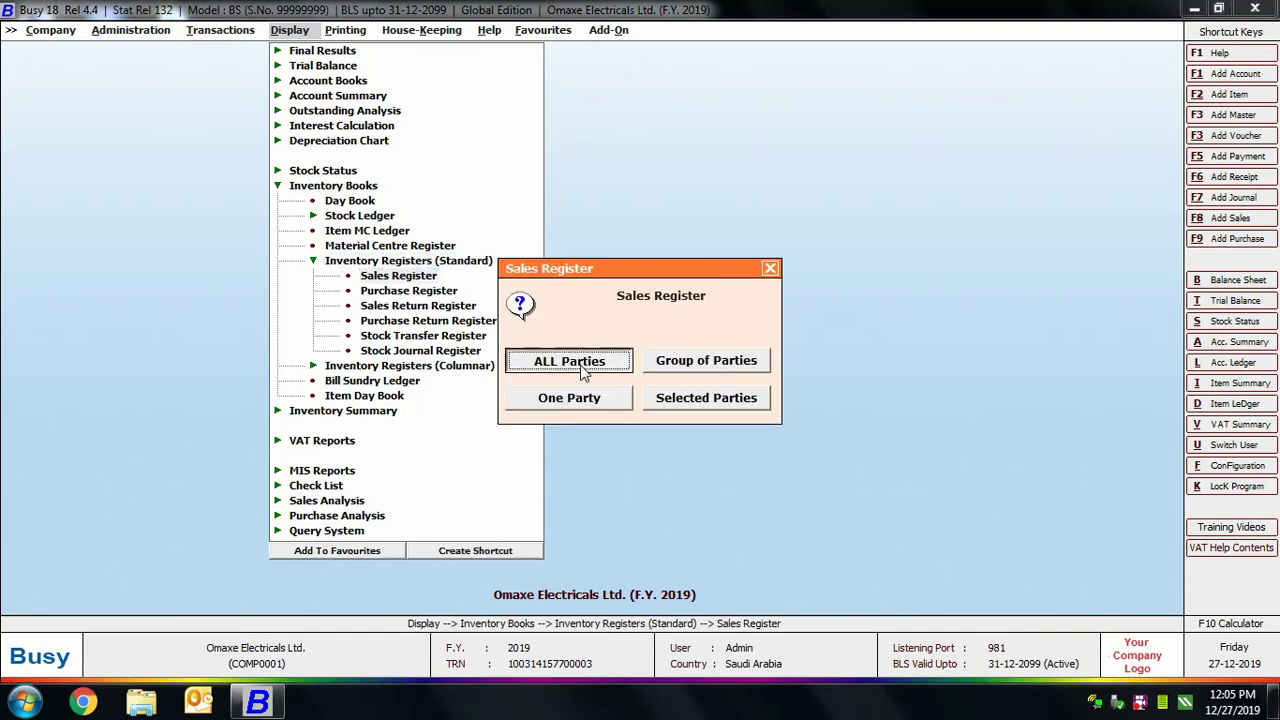
click(569, 360)
key(Return)
key(Return)
text(31-1)
key(Return)
key(Return)
key(Return)
key(Return)
key(Return)
key(F2)
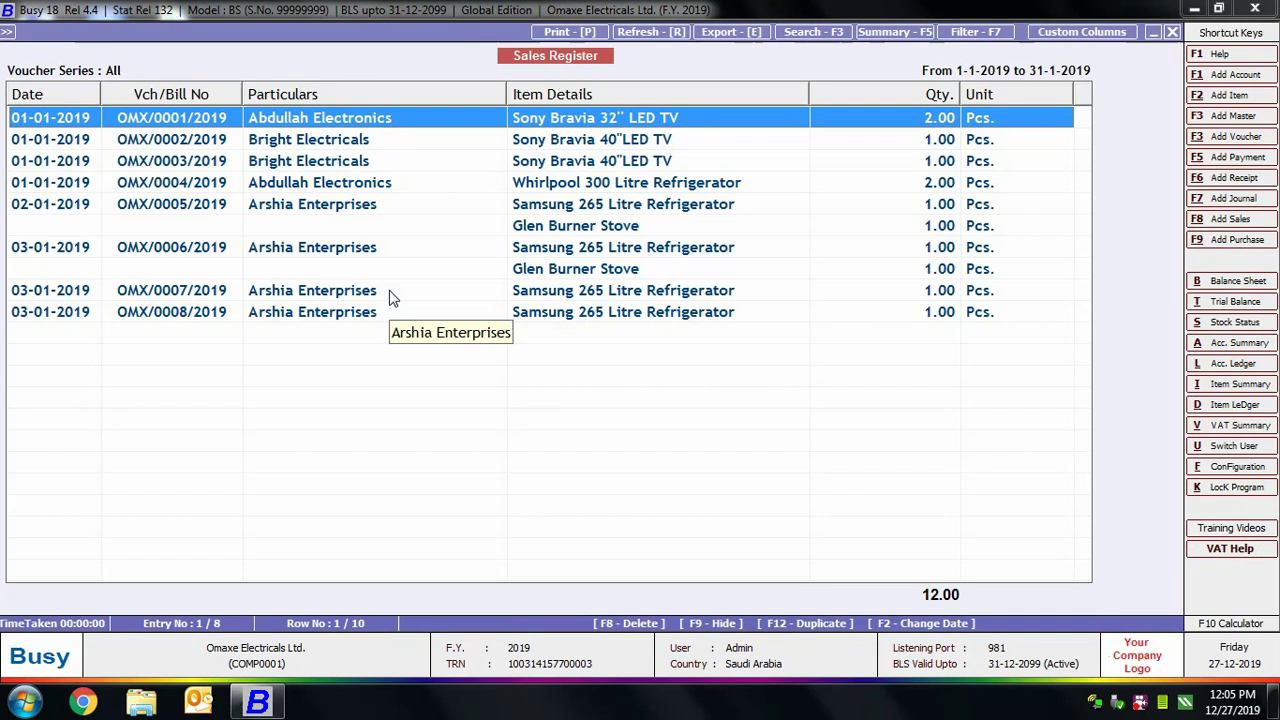
key(Escape)
key(Escape)
key(Escape)
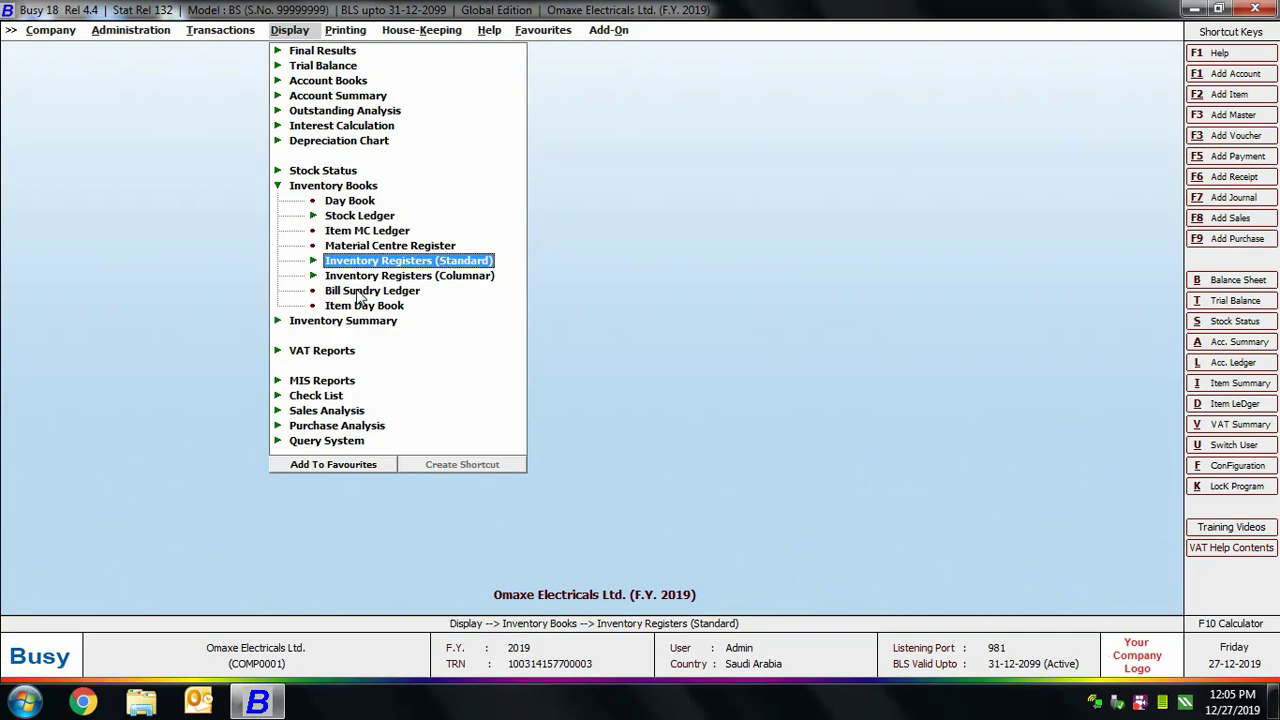
- View the Item Day Book for Glen Burner Stove at Main Store, then expand Inventory Summary
key(Down)
key(Down)
key(Down)
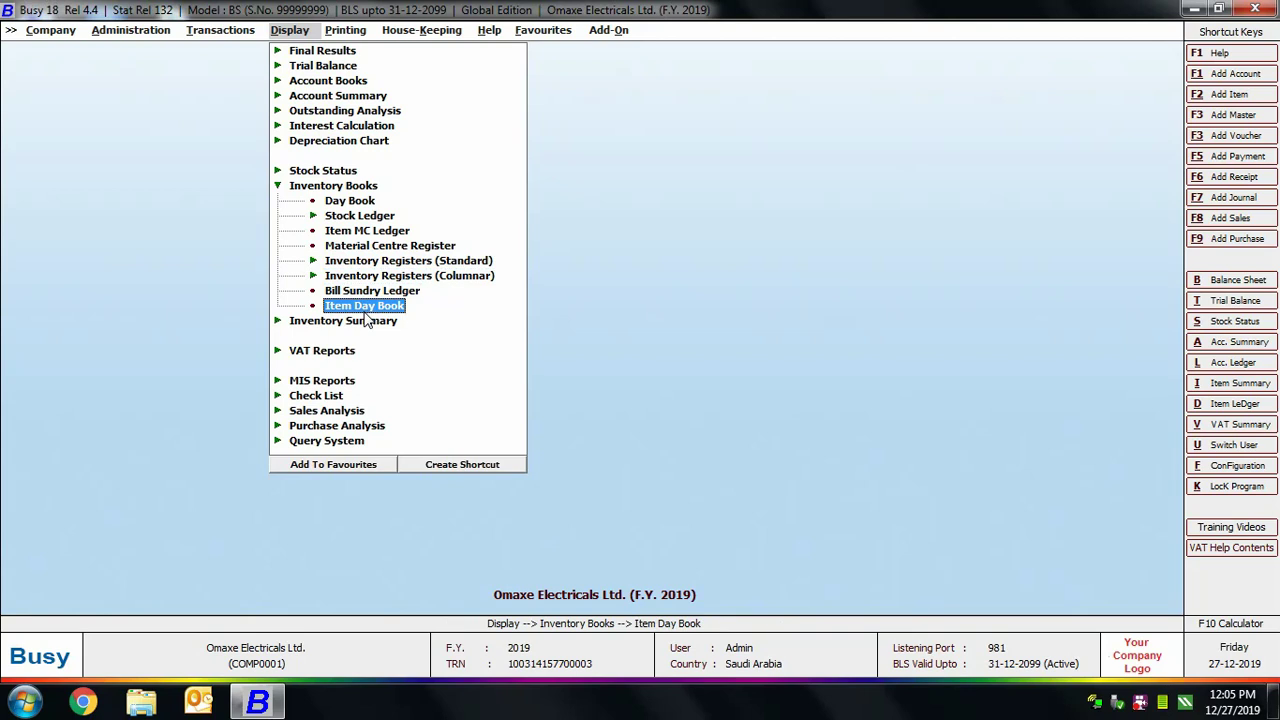
click(365, 309)
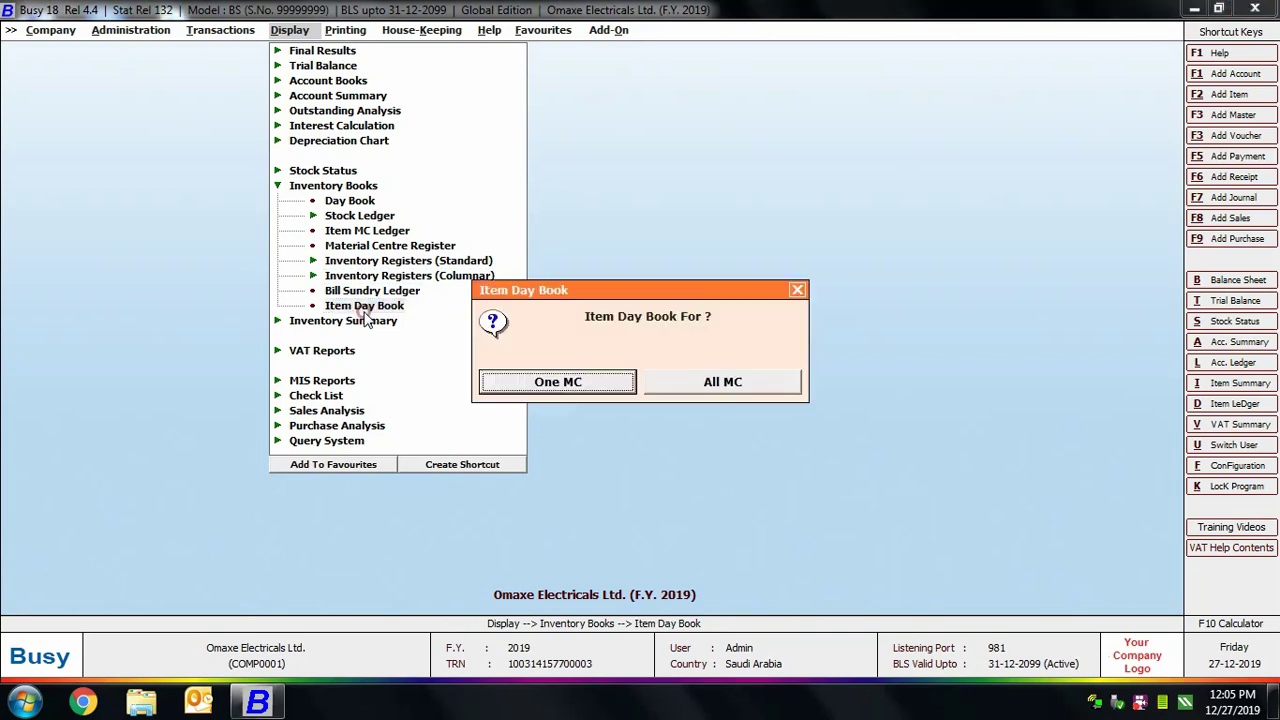
click(618, 384)
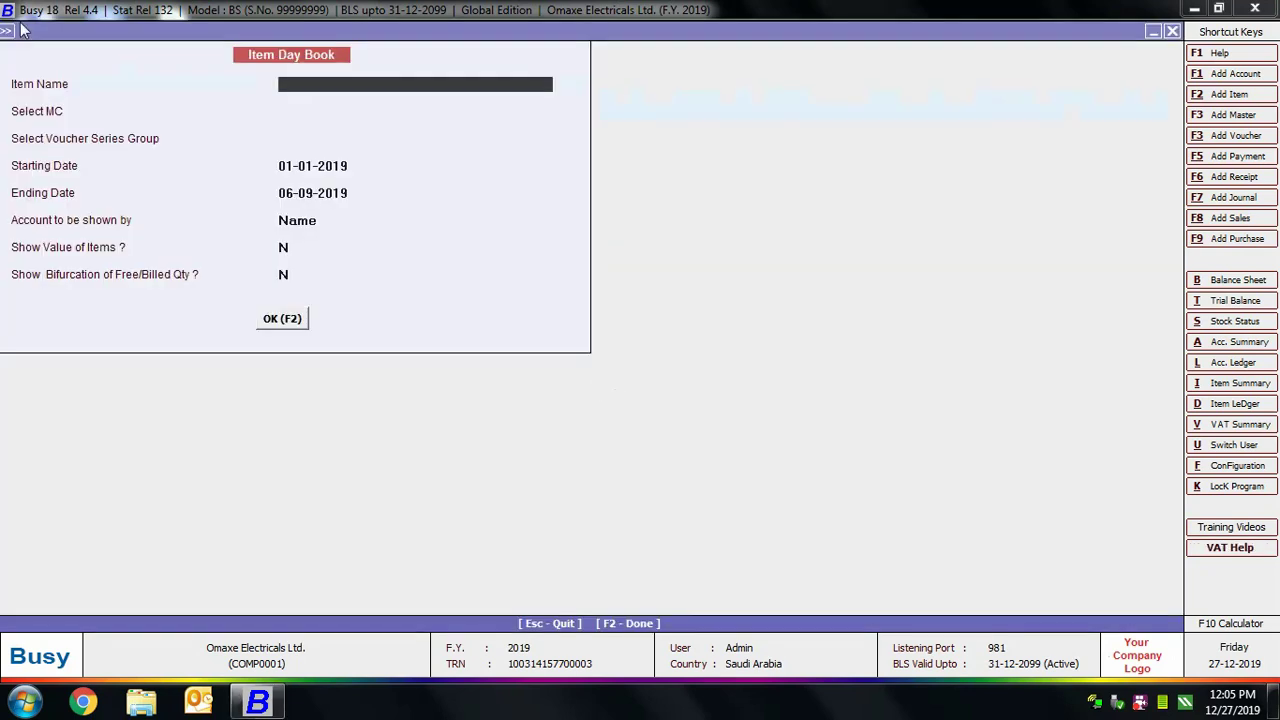
text(Gl)
key(Return)
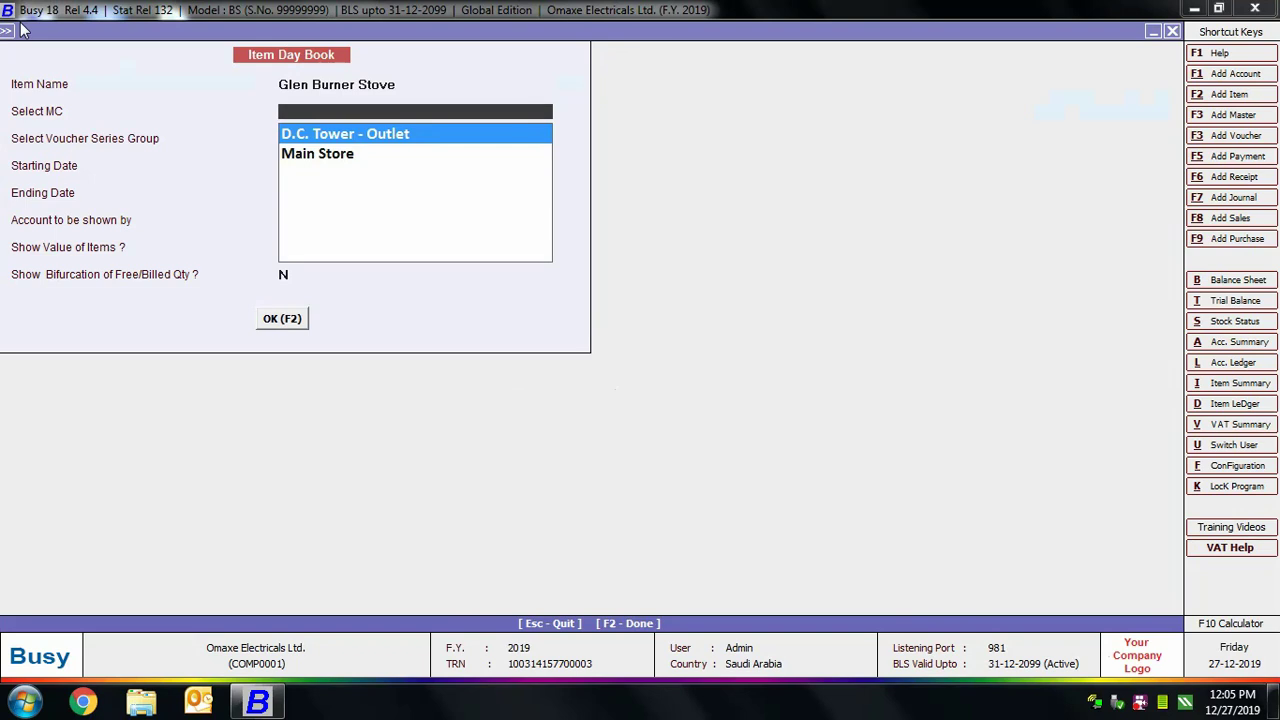
key(Down)
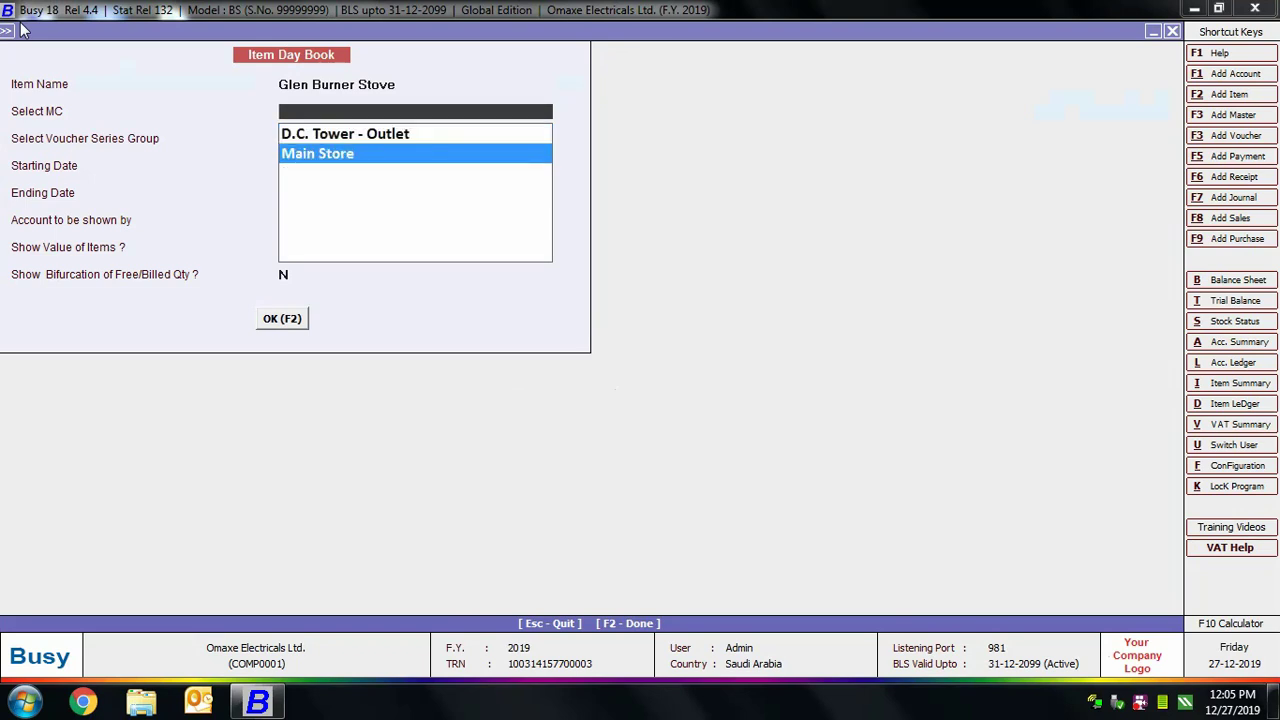
key(Return)
key(Return)
key(Return)
key(Return)
key(Return)
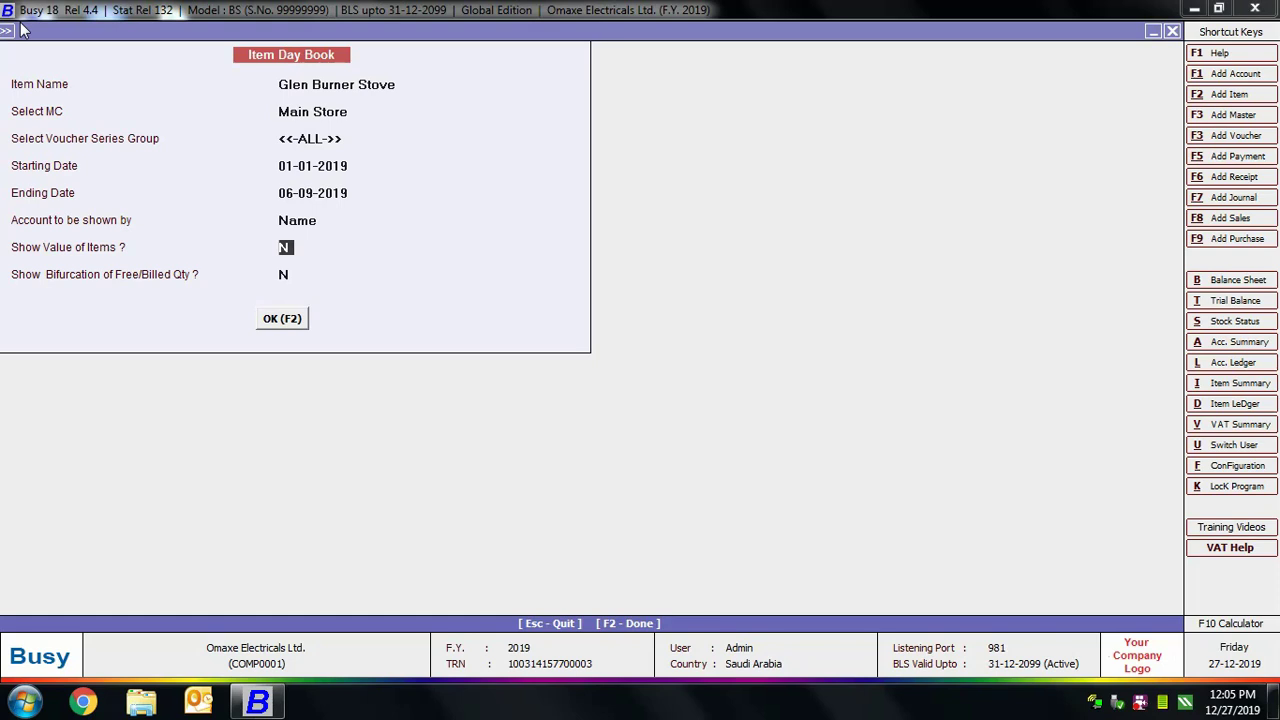
key(Return)
key(Return)
key(Return)
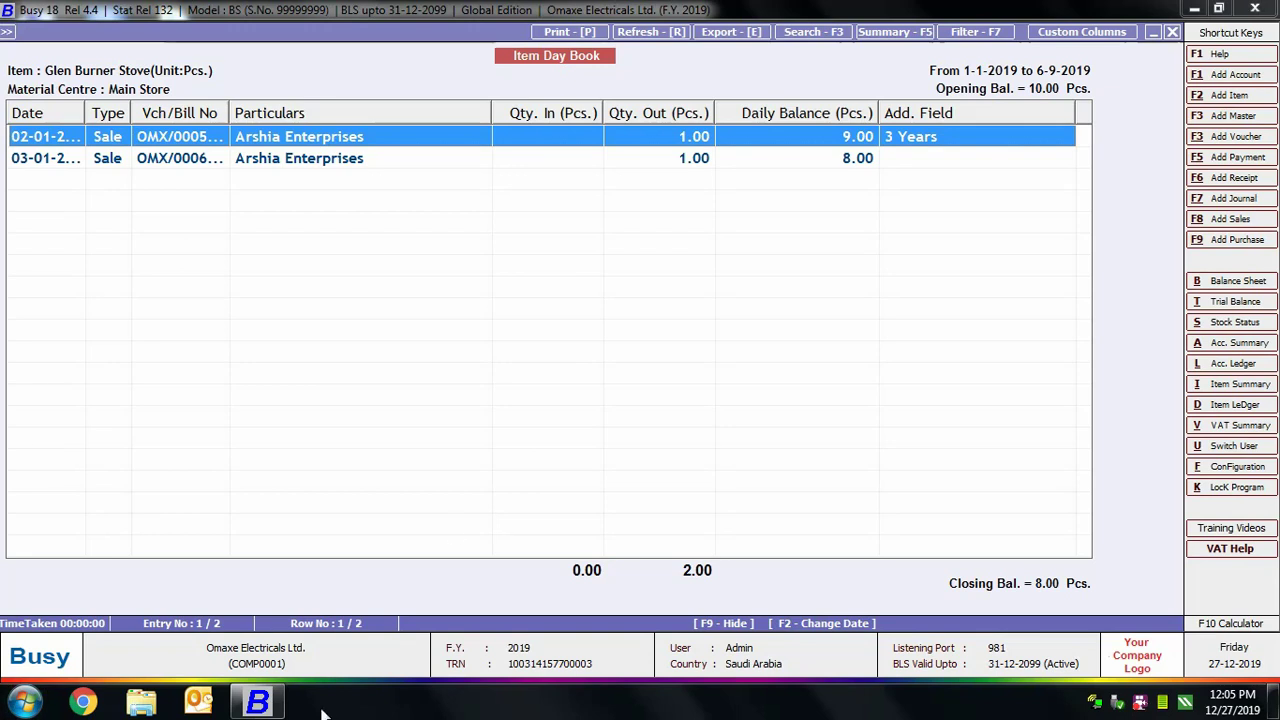
key(Escape)
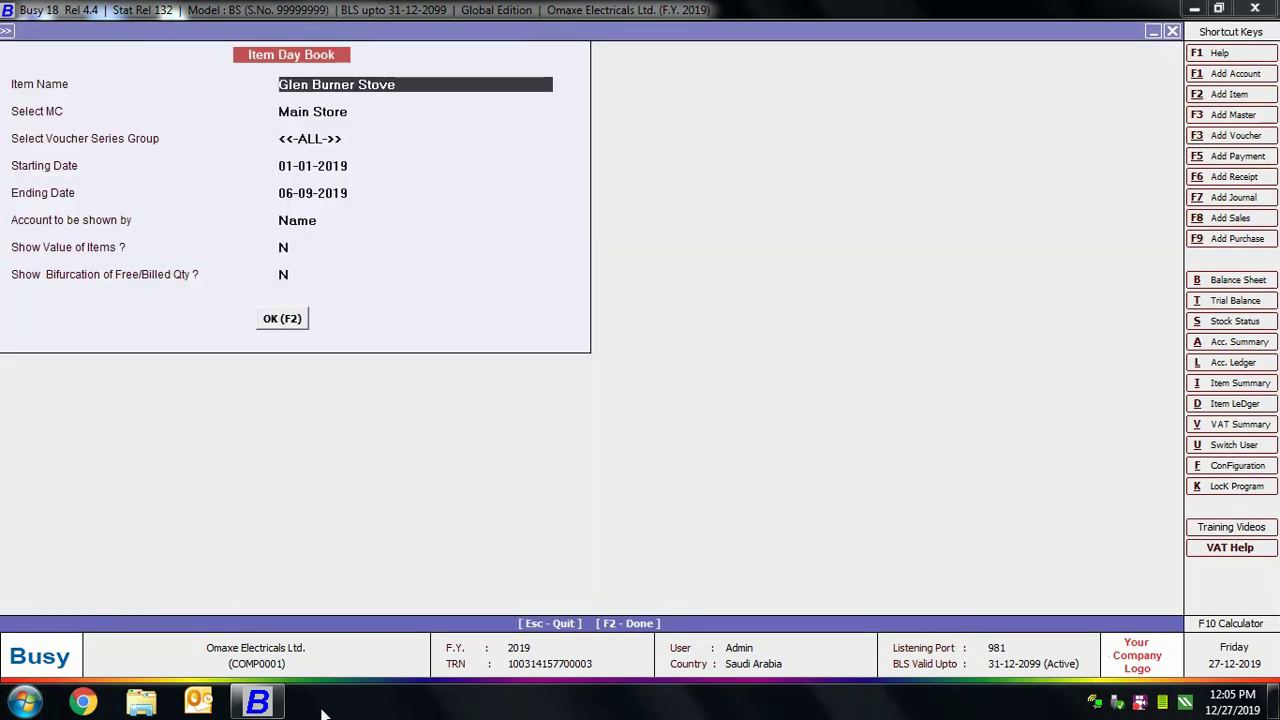
key(Escape)
key(Escape)
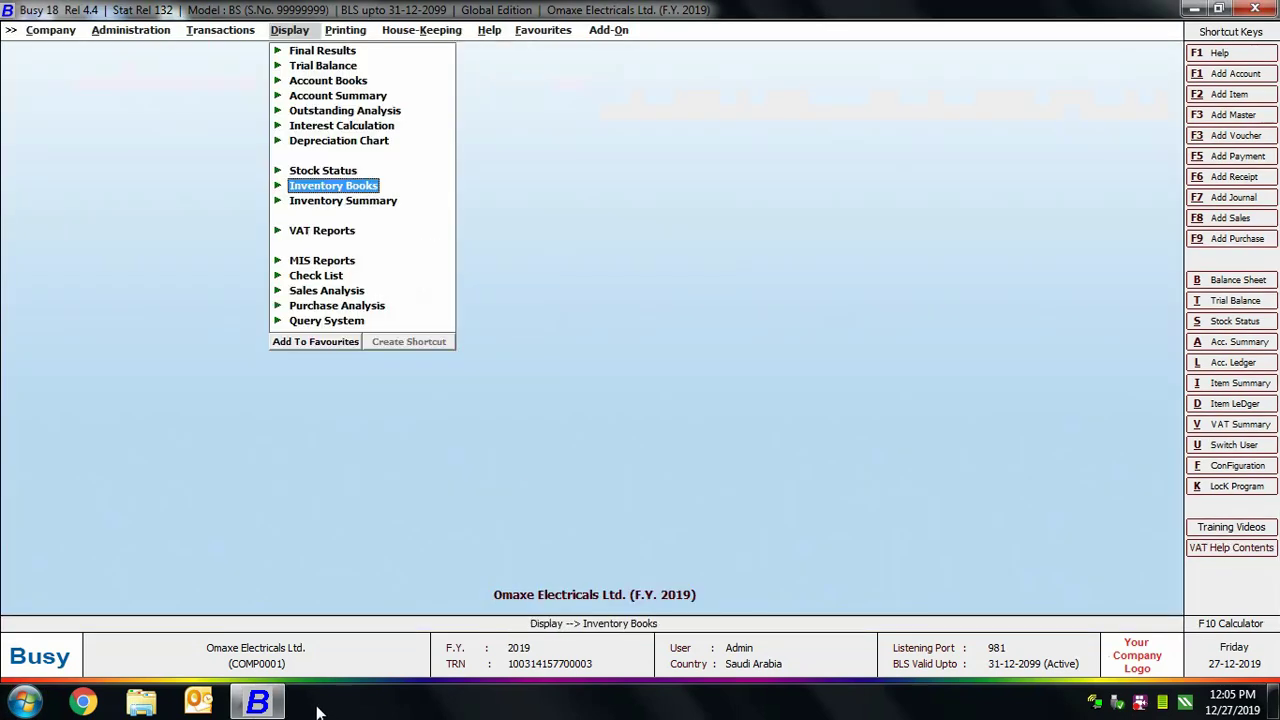
click(330, 202)
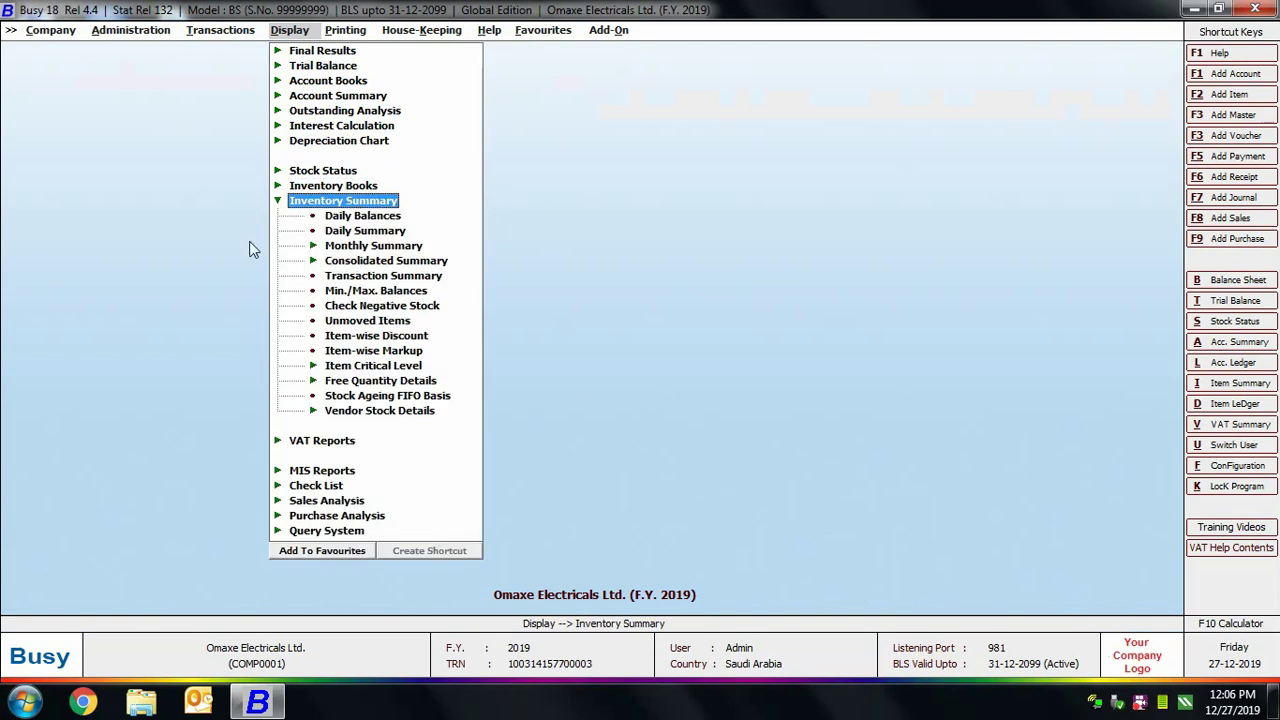
- Run Daily Balances for Glen Burner Stove with no material centre filter and default dates
click(389, 220)
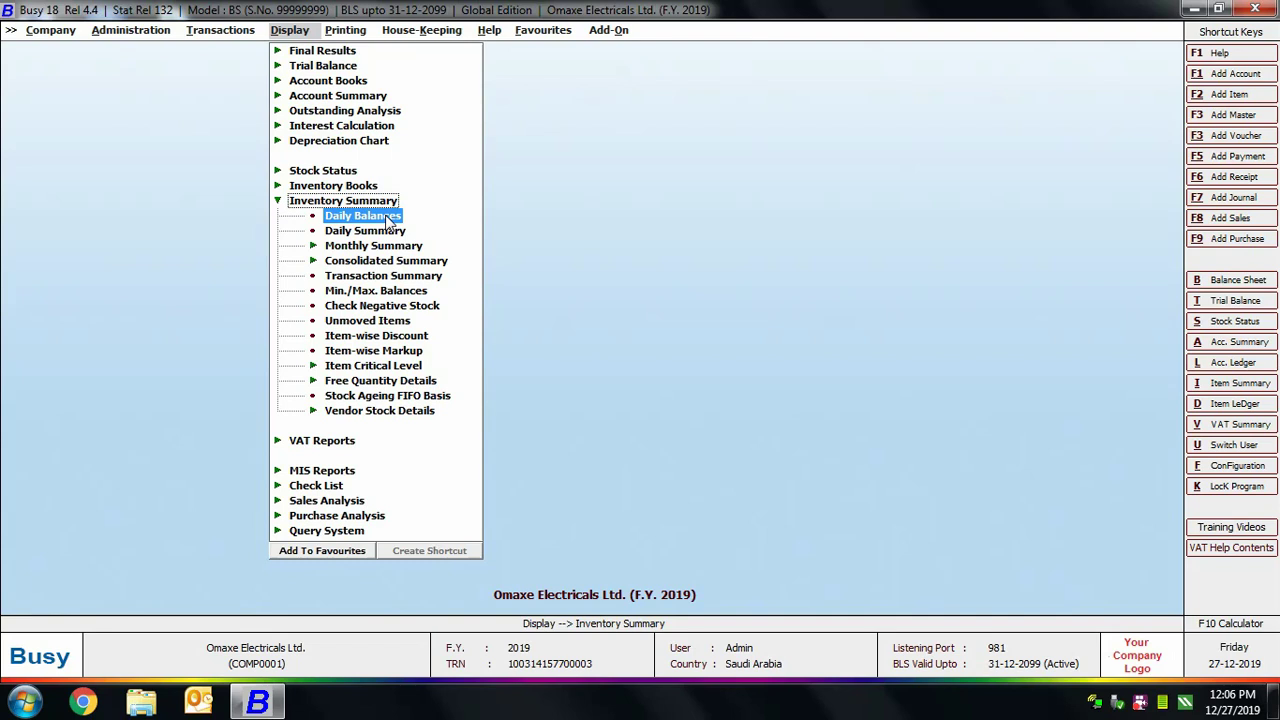
click(388, 222)
text(GLE)
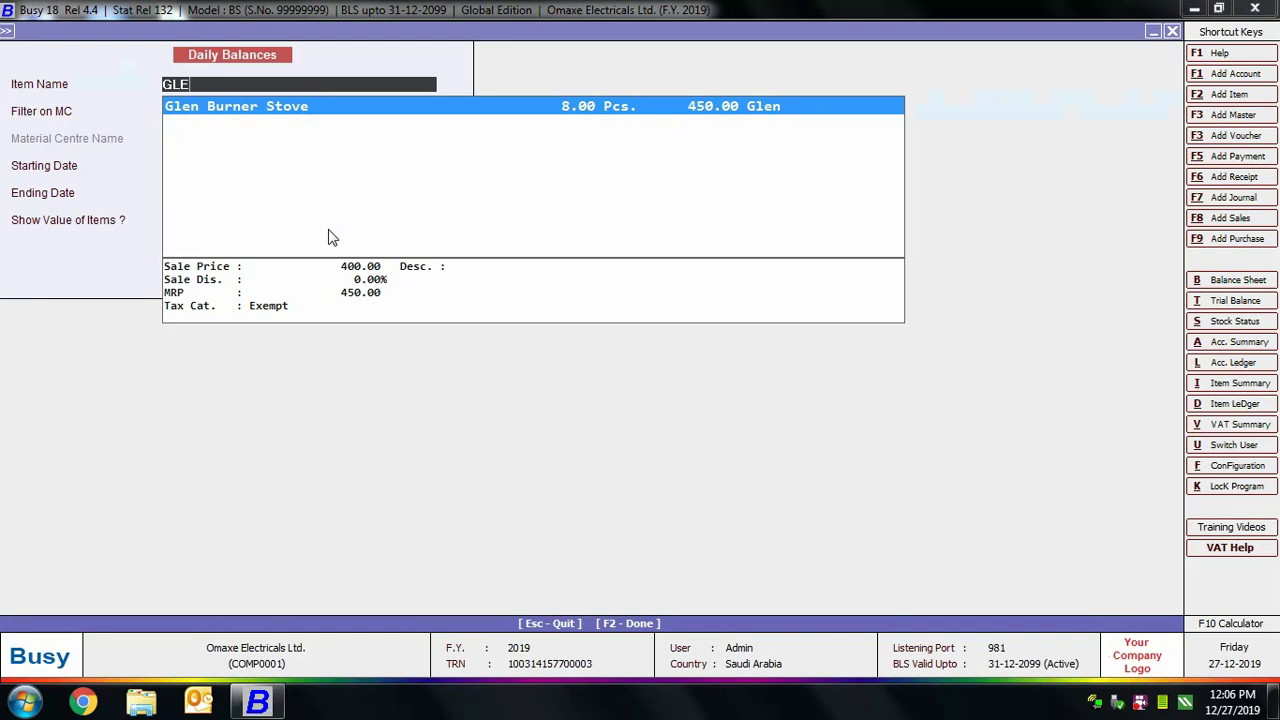
key(Return)
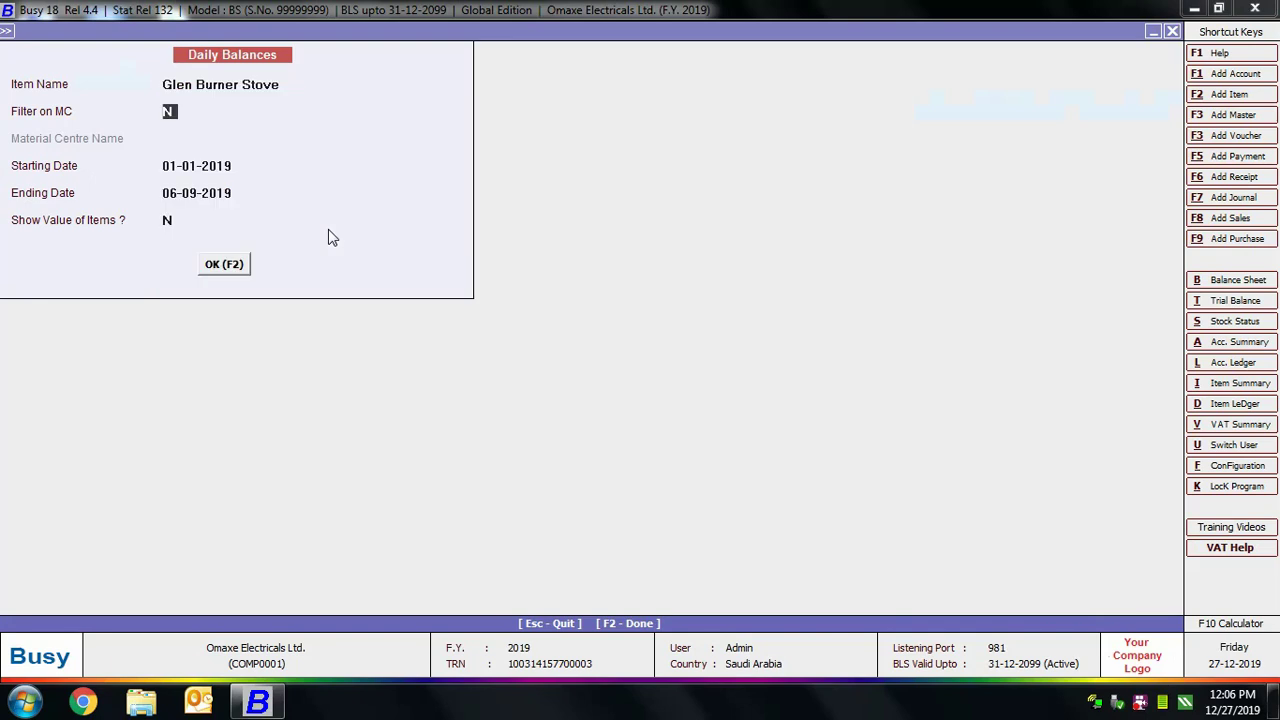
key(Return)
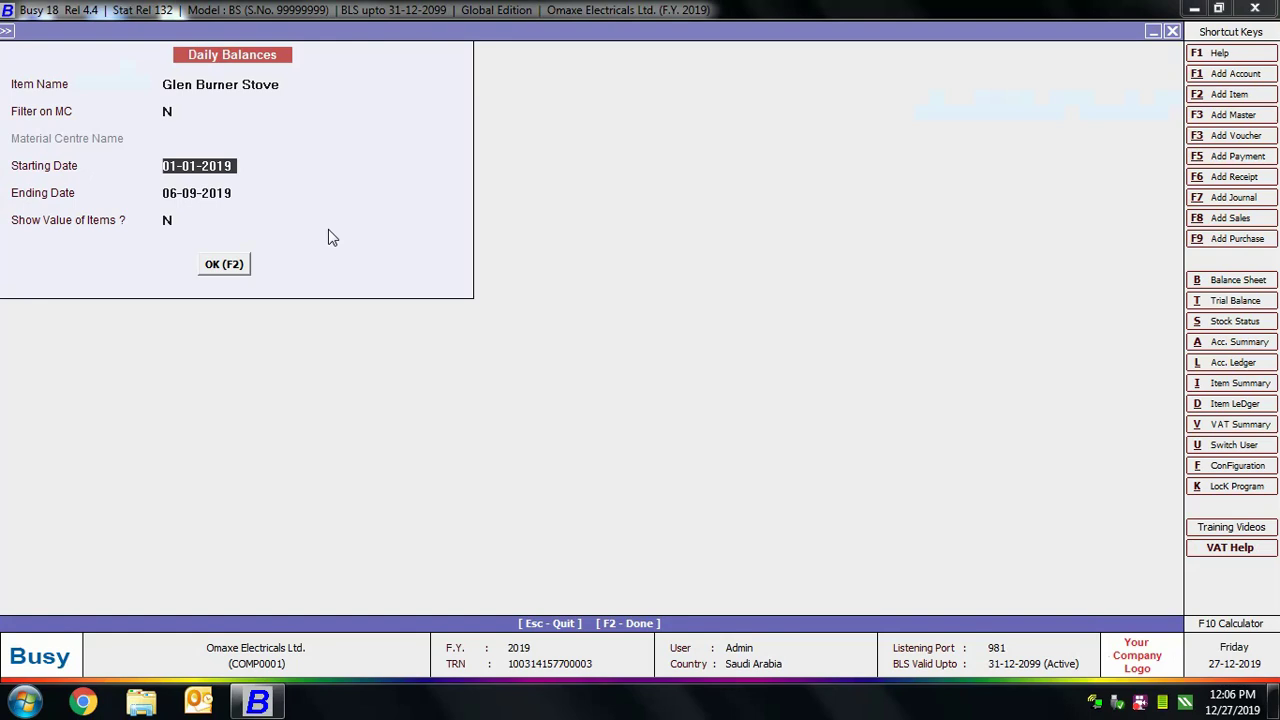
key(Return)
key(Return)
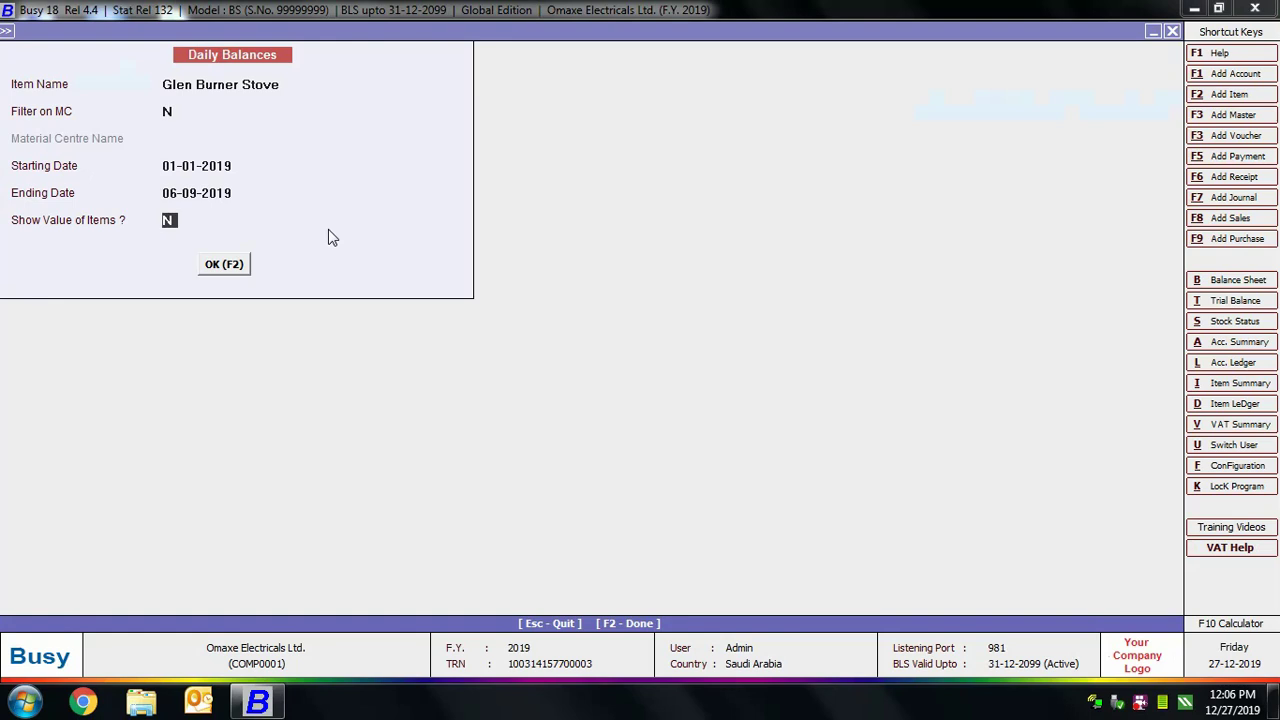
key(Return)
key(Return)
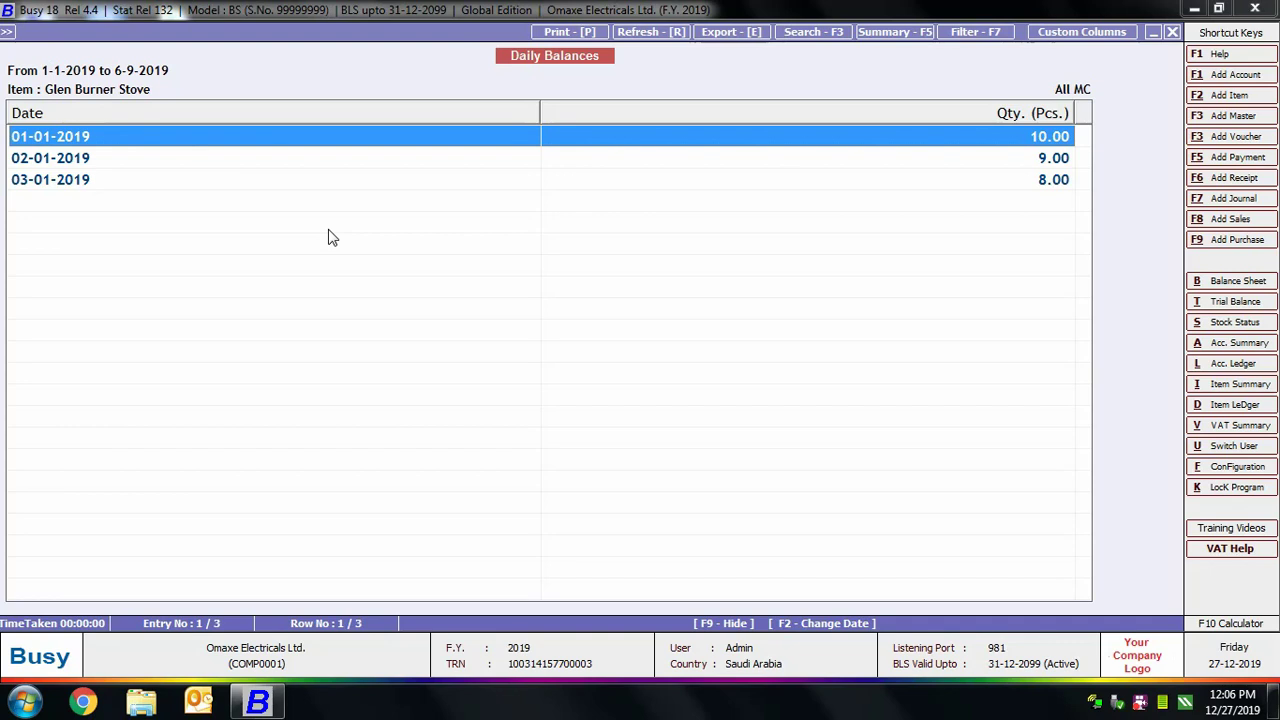
key(Escape)
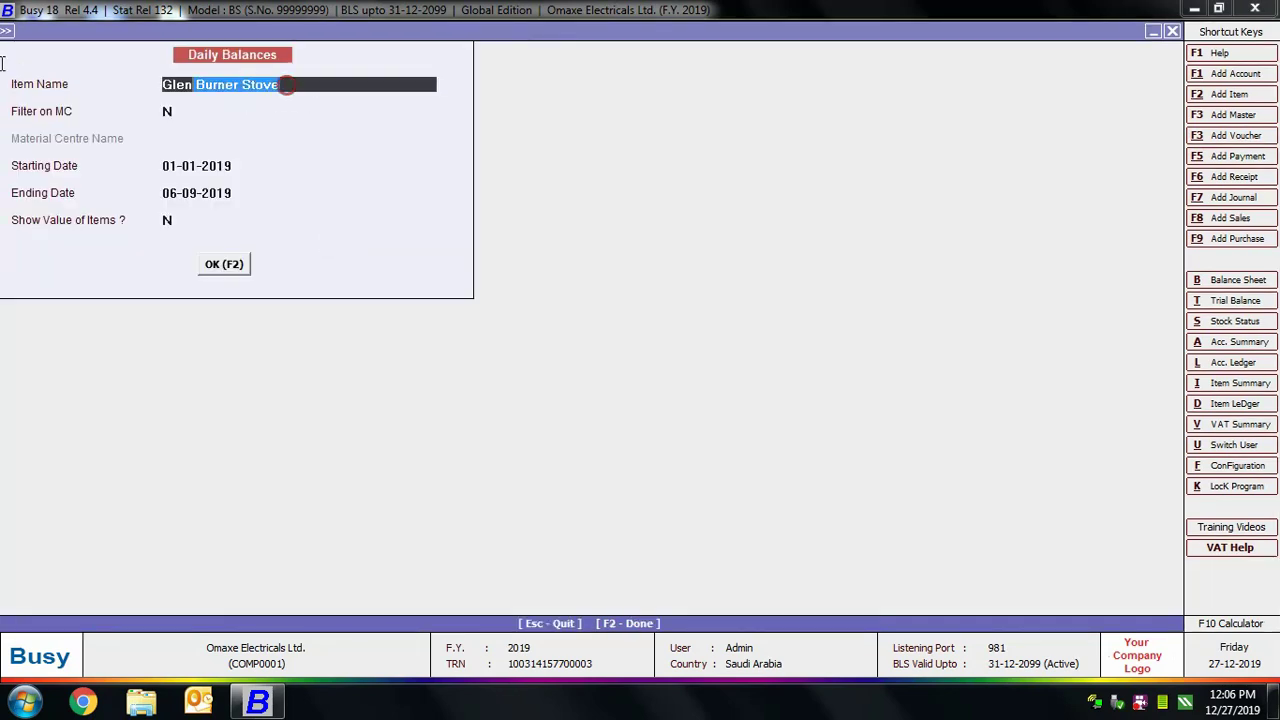
- Rerun Daily Balances for Sony Bravia 32'' LED TV, then close it
key(Down)
key(Down)
key(Down)
key(Down)
key(Up)
key(Return)
key(Return)
key(Return)
key(Return)
key(Return)
key(Return)
key(Escape)
key(Escape)
key(Down)
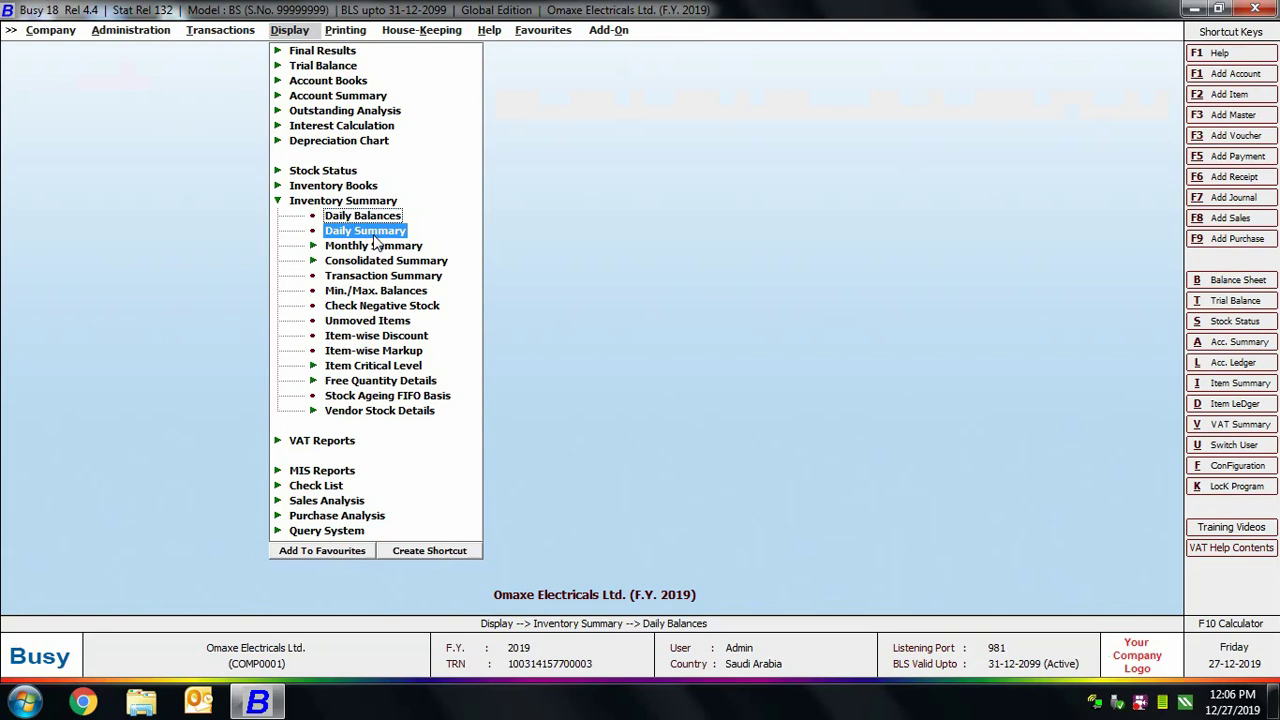
- Run the Daily Summary for Glen Burner Stove with default settings, showing 2.00 Pcs out and 8.00 closing
key(Return)
key(Return)
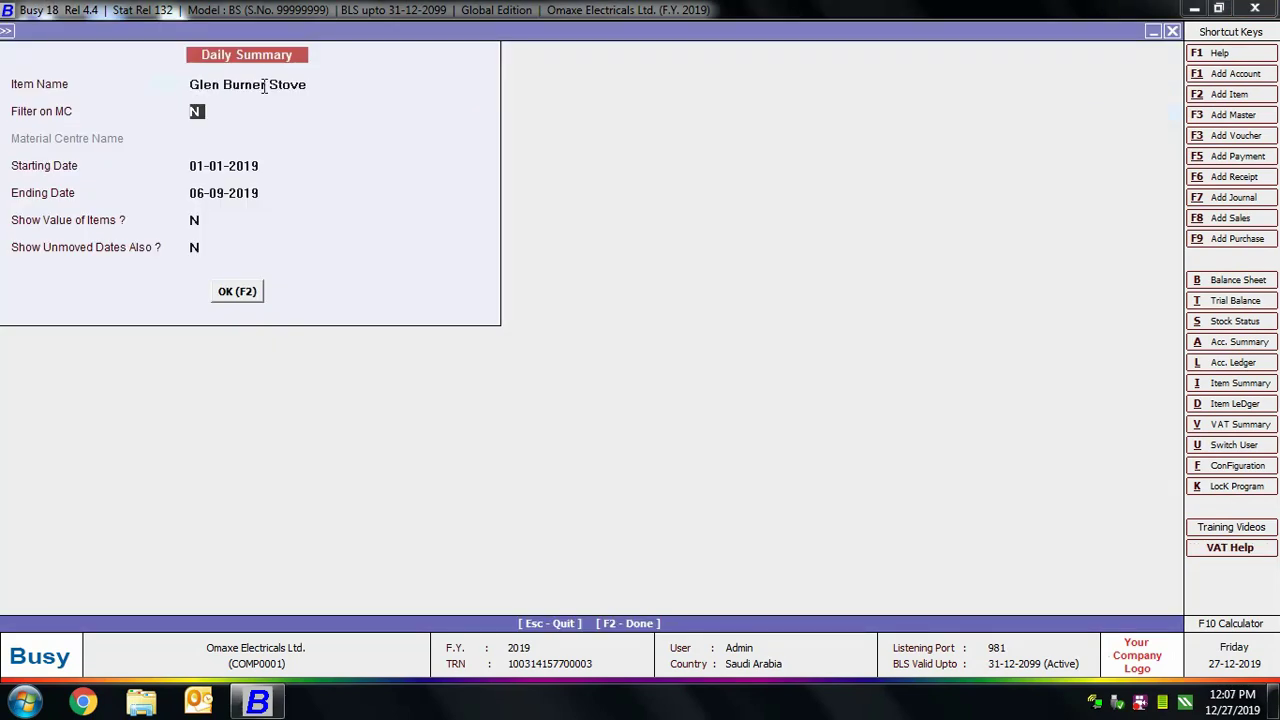
key(Return)
key(Return)
key(Return)
key(Return)
key(Return)
key(Return)
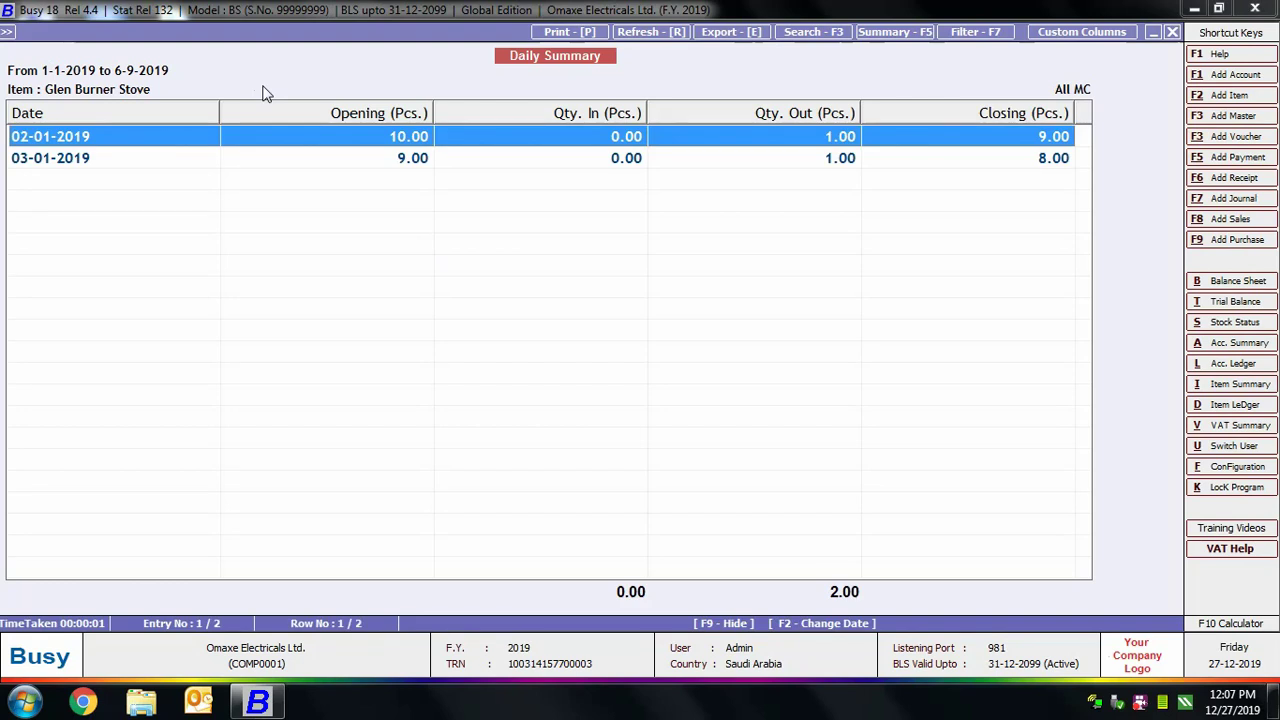
key(Escape)
key(Escape)
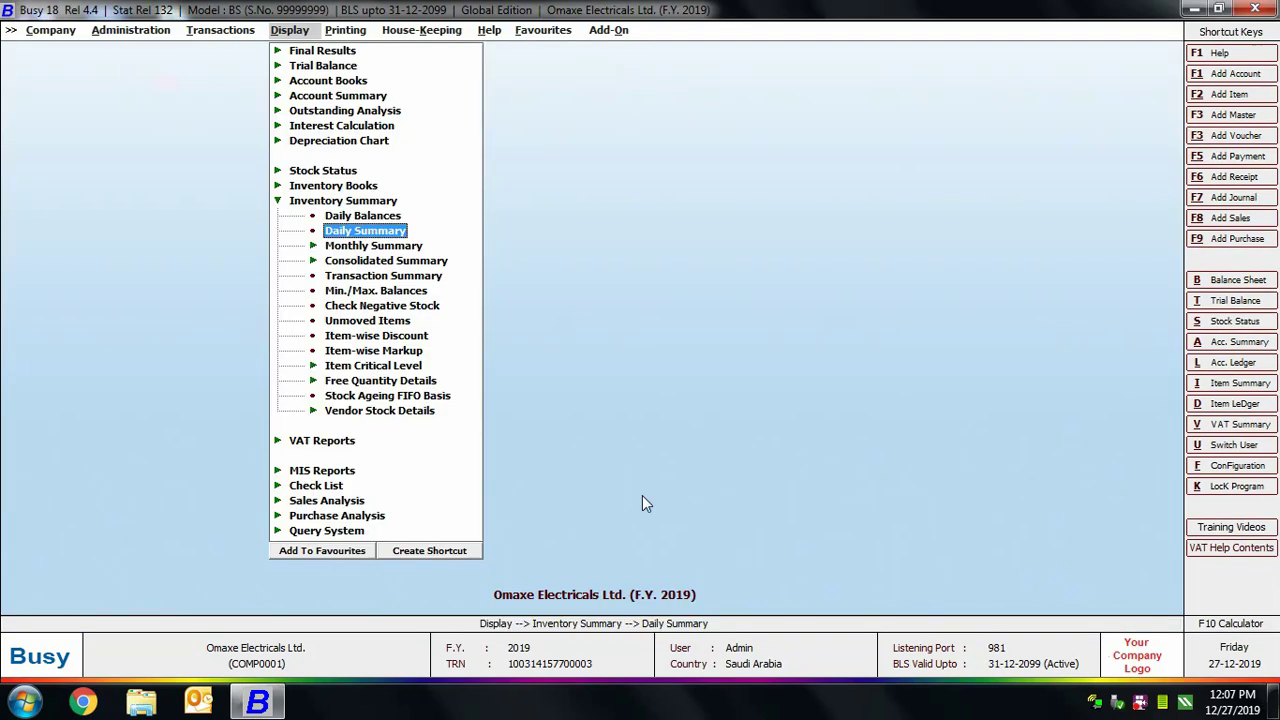
click(345, 245)
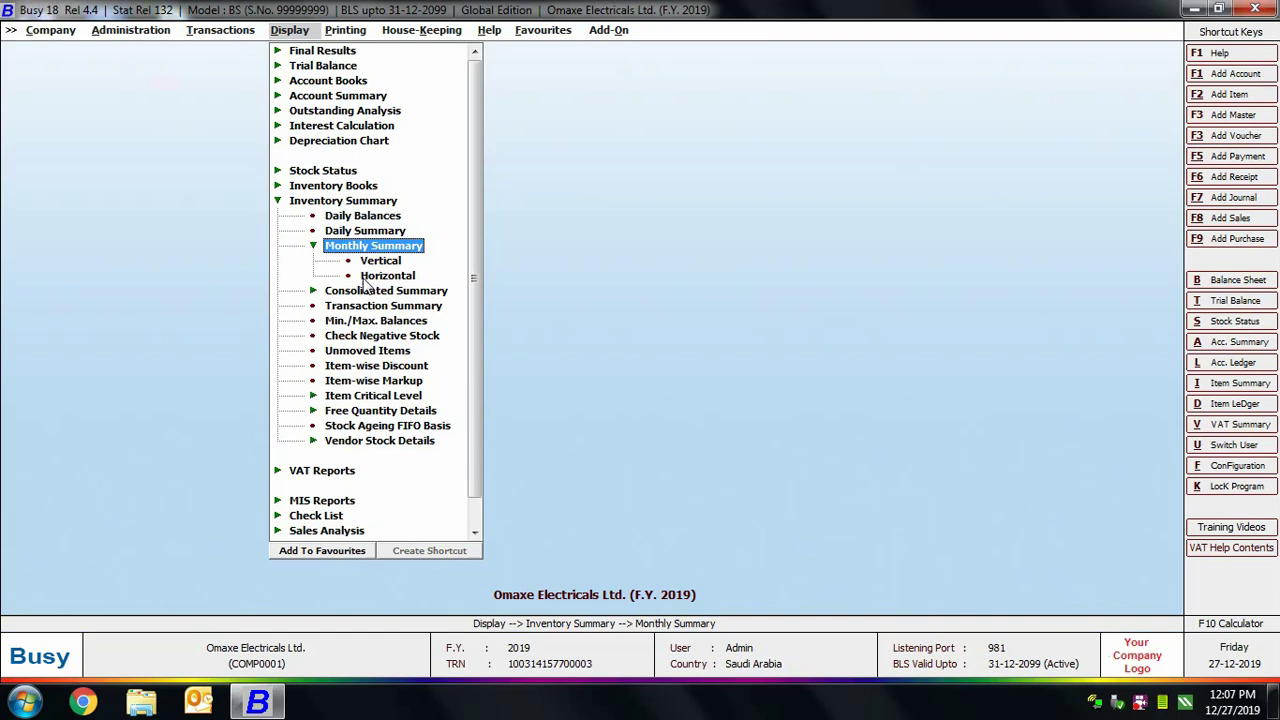
click(366, 278)
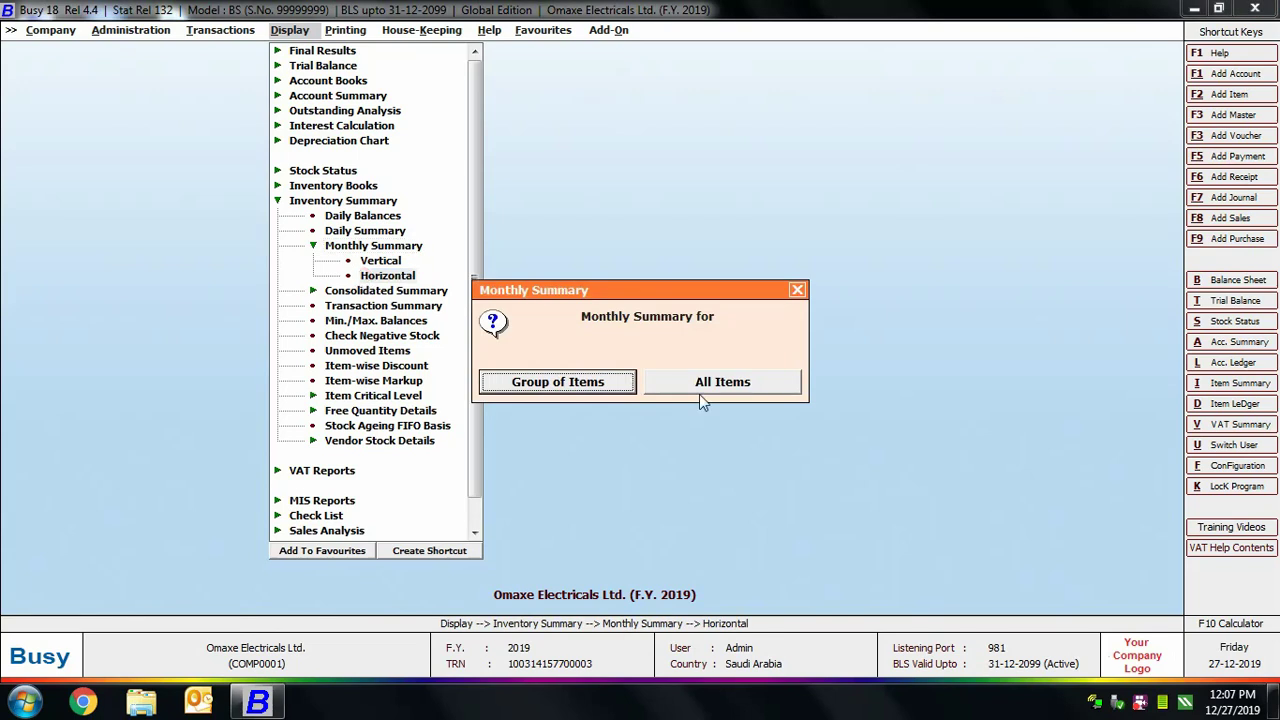
click(672, 382)
click(234, 242)
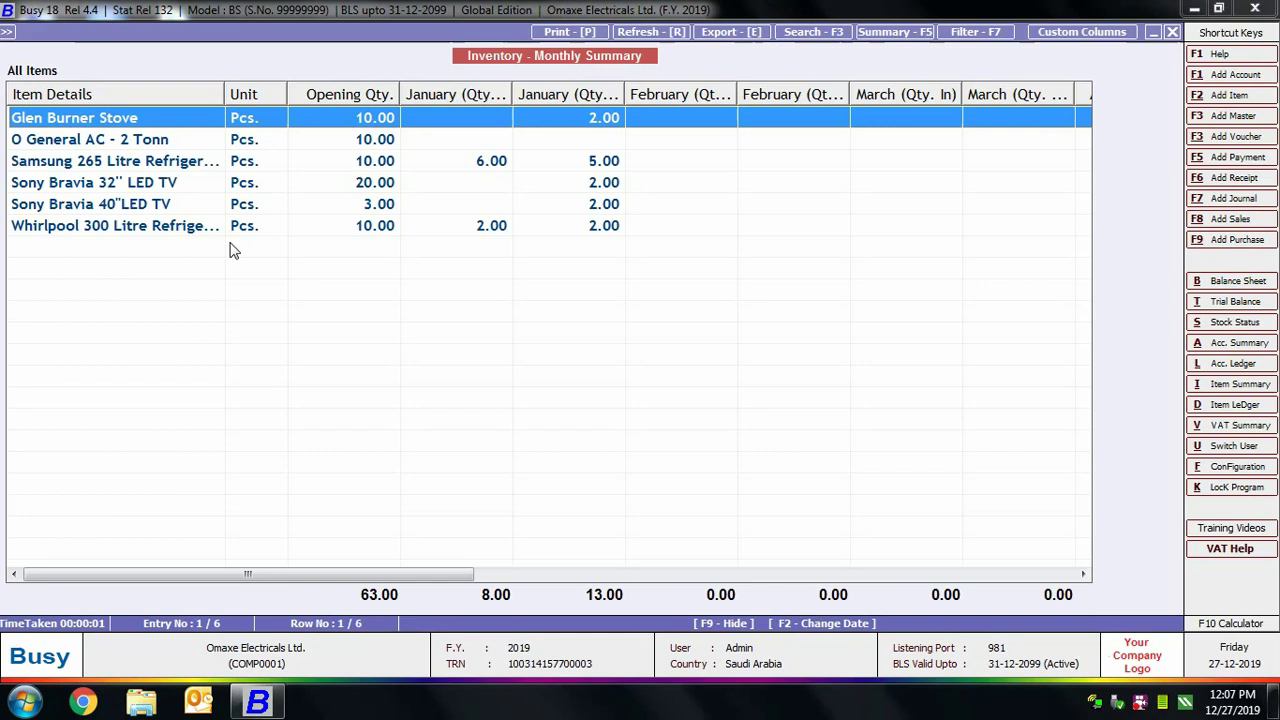
key(Escape)
key(Escape)
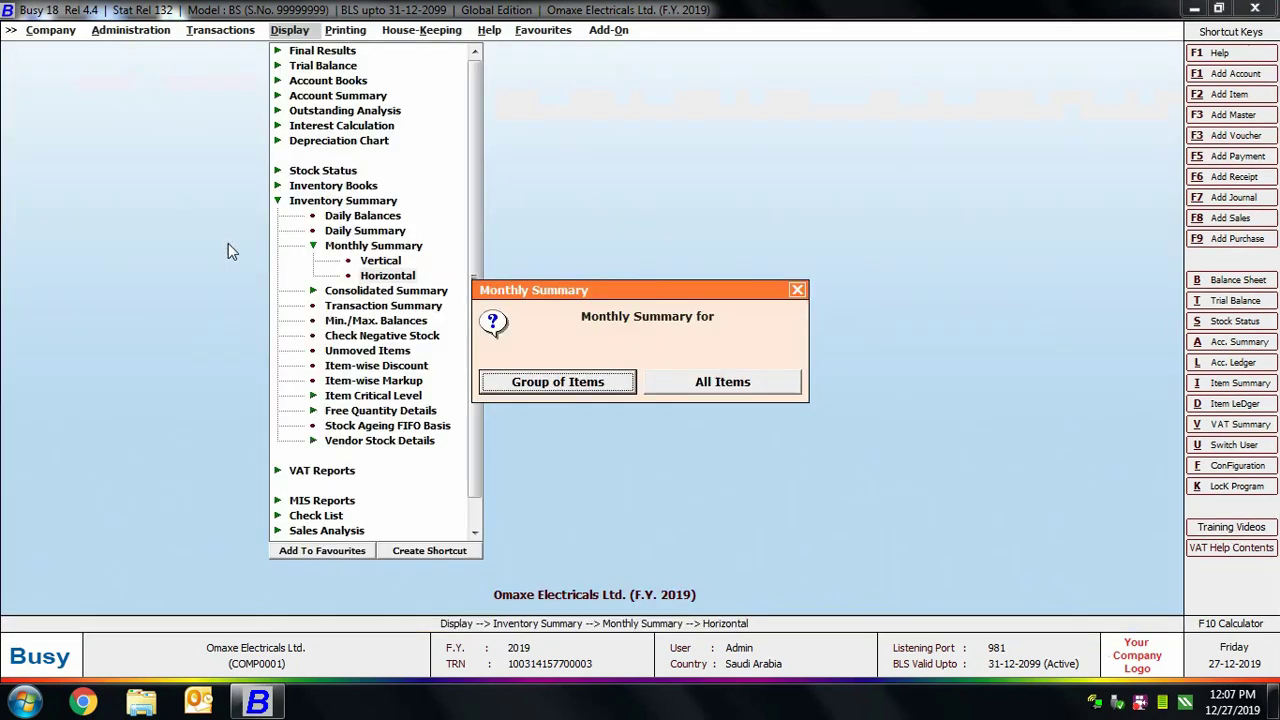
key(Escape)
key(Escape)
key(Down)
key(Return)
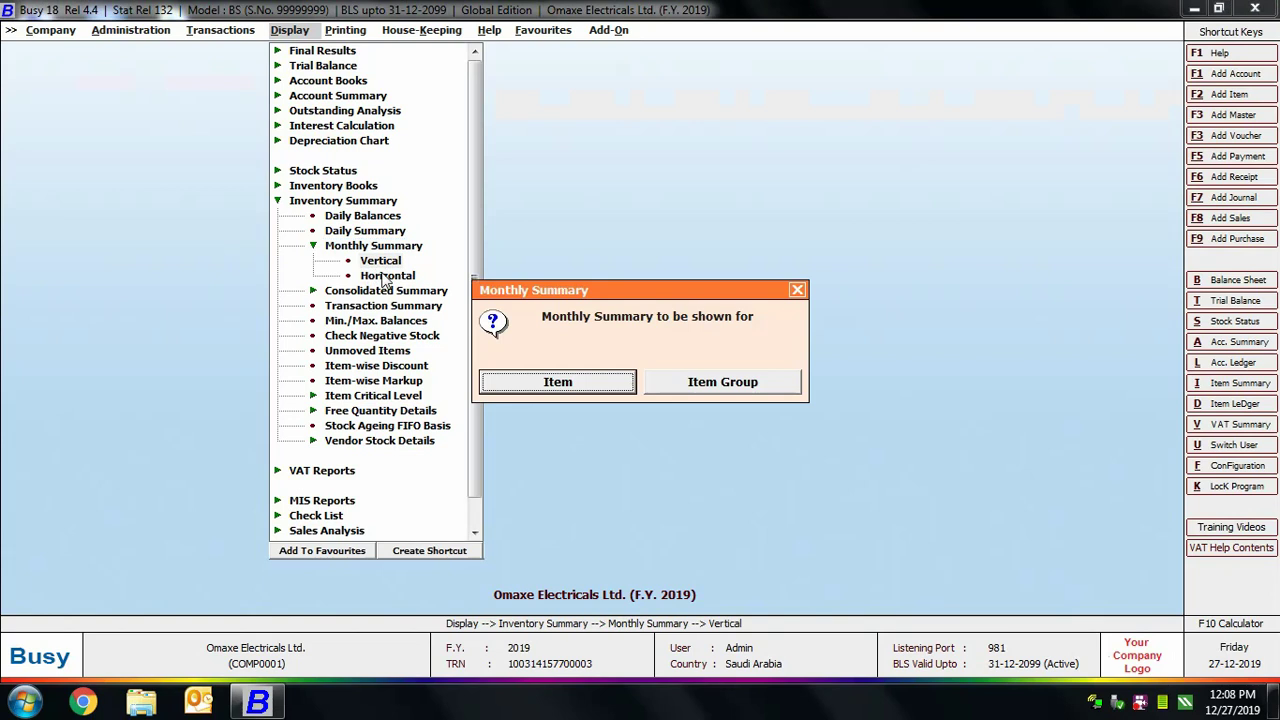
click(556, 377)
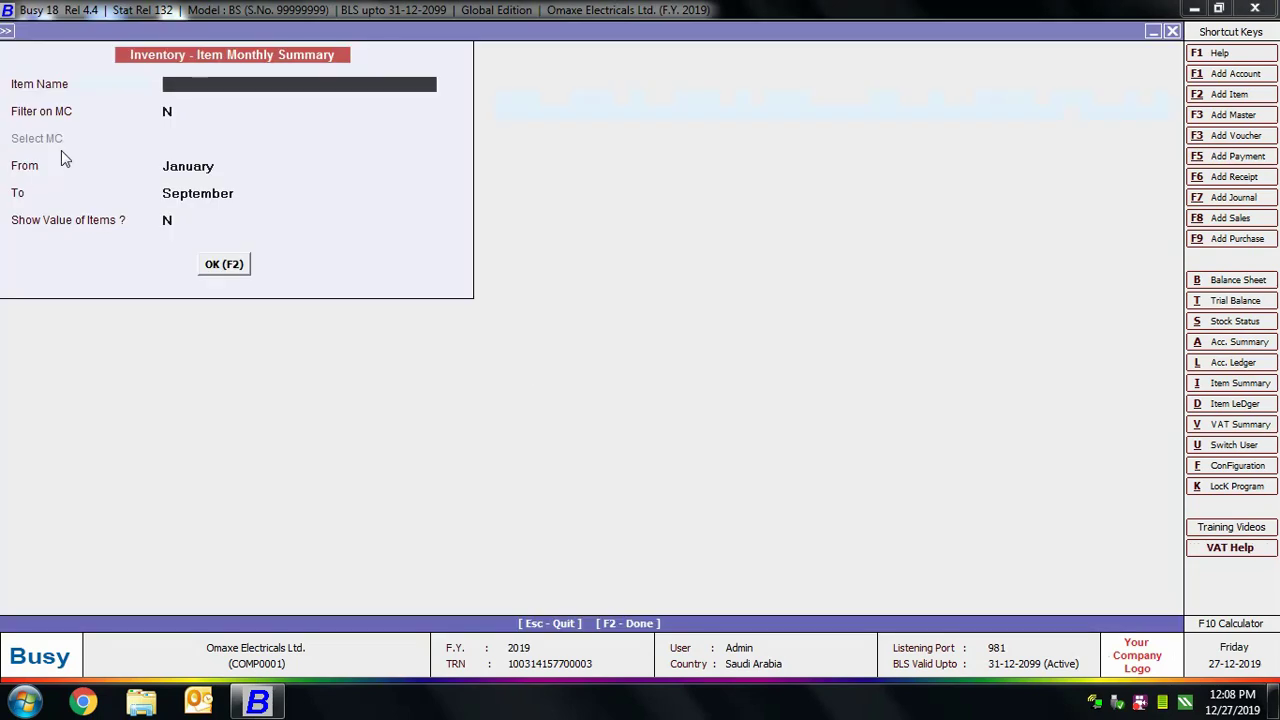
key(Return)
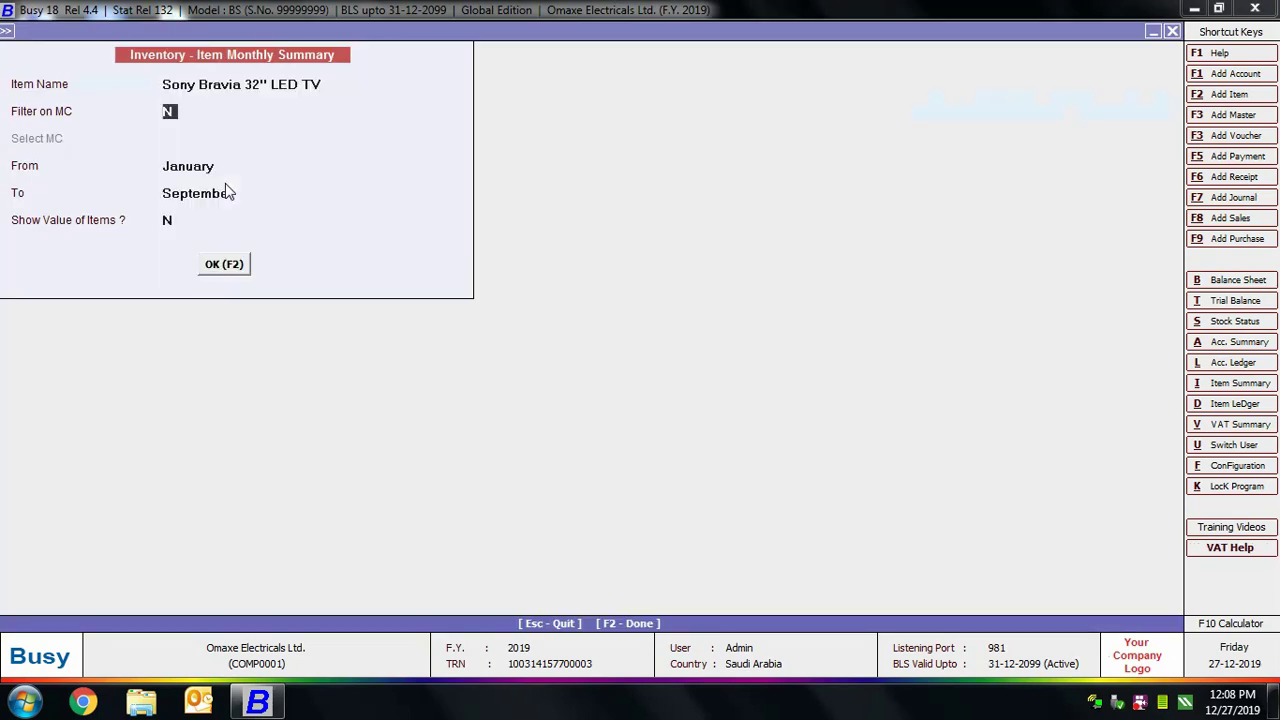
key(Return)
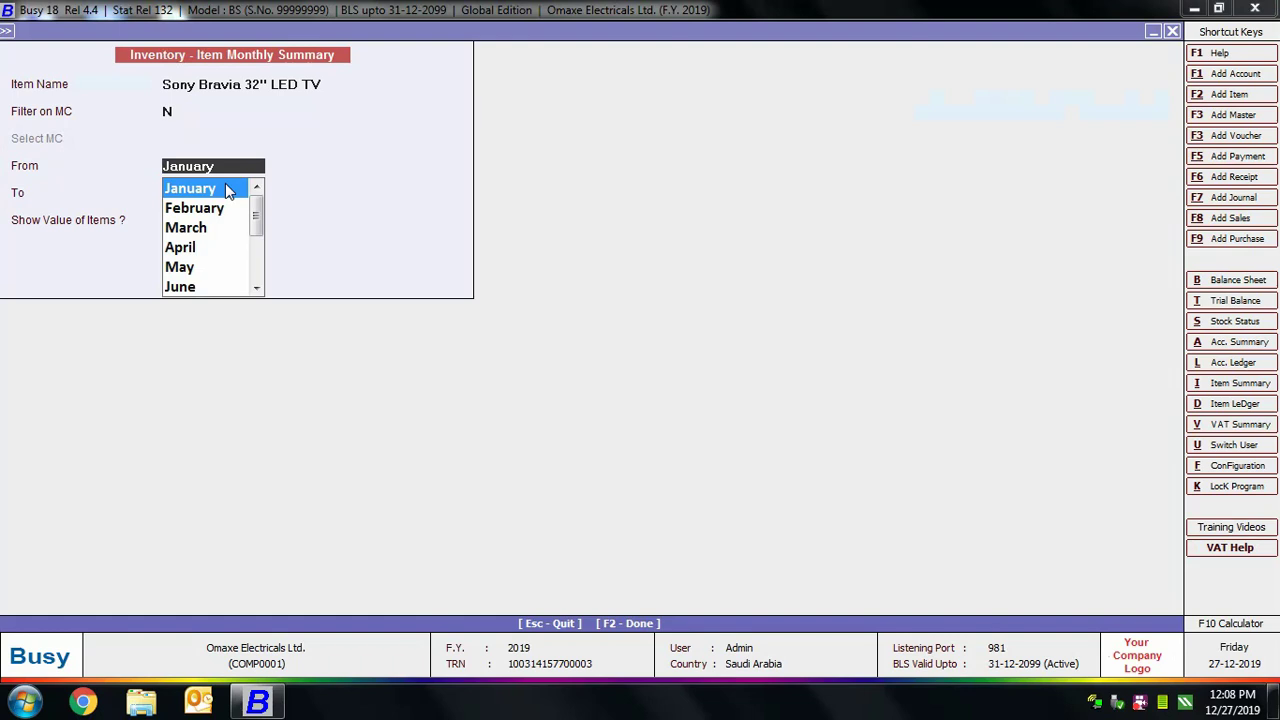
key(Return)
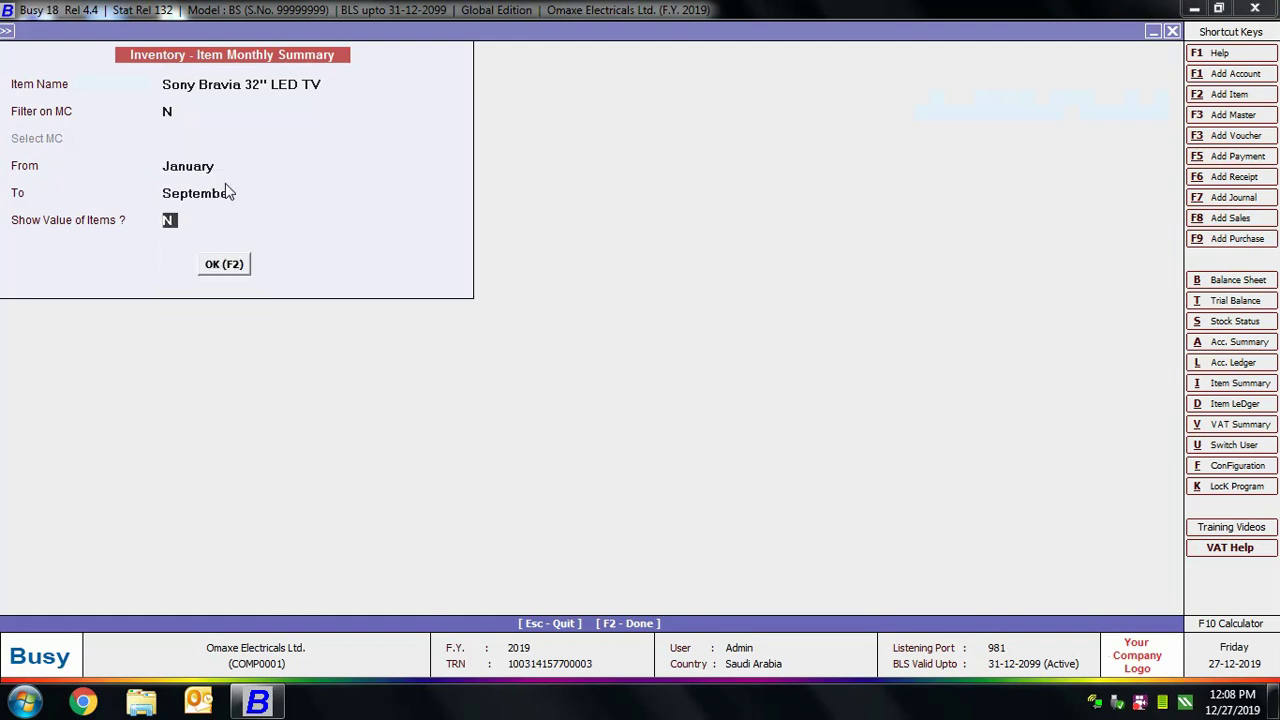
key(Return)
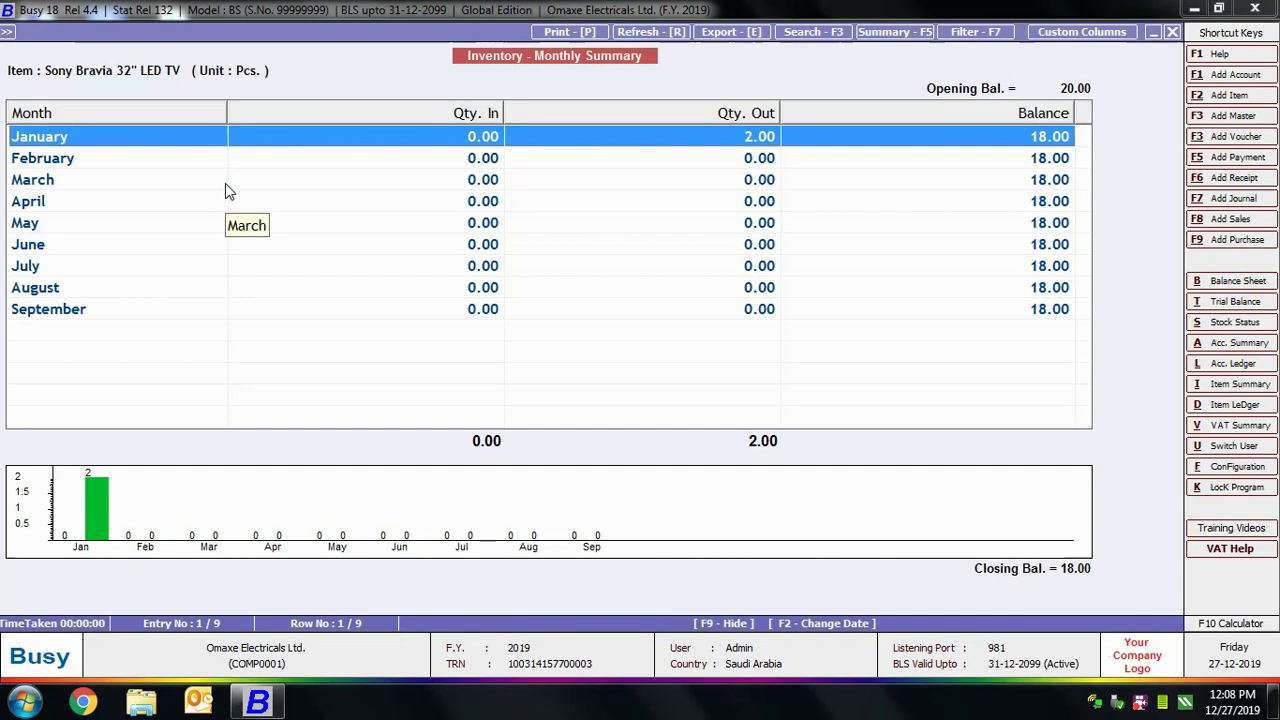
key(Escape)
key(Escape)
key(Escape)
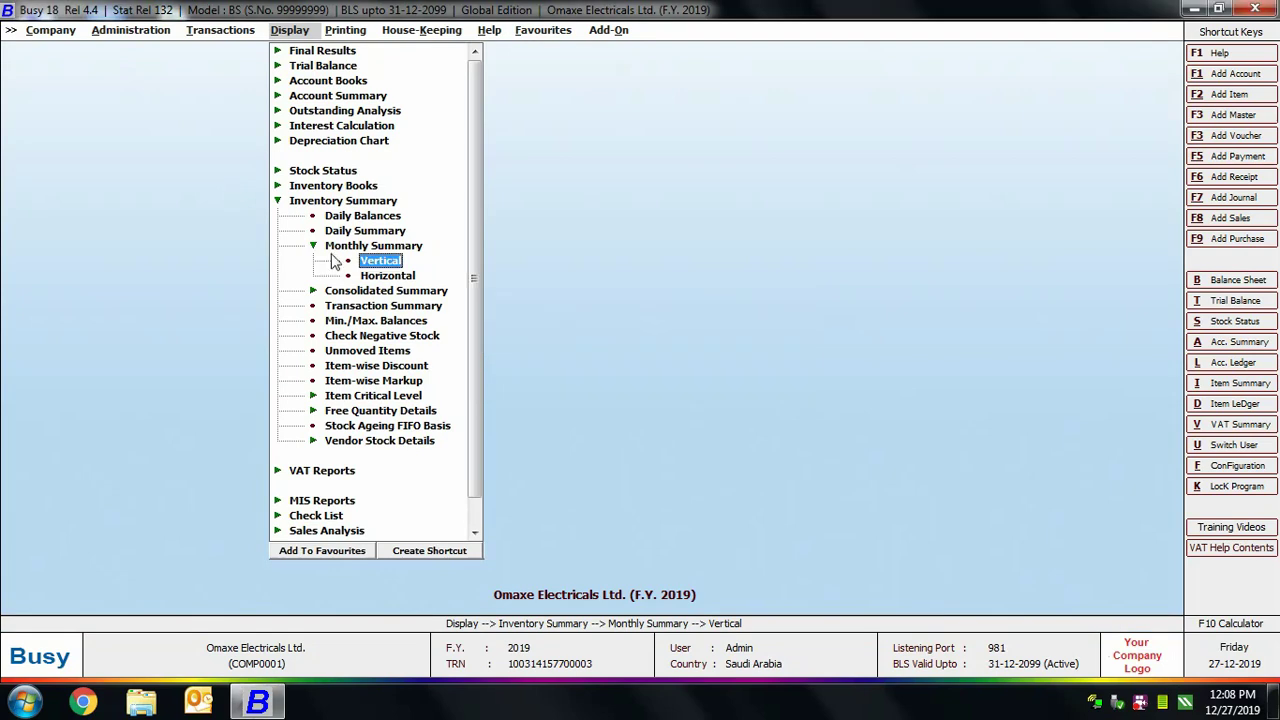
- Return to the Inventory Summary reports list and move down to Check Negative Stock
click(326, 245)
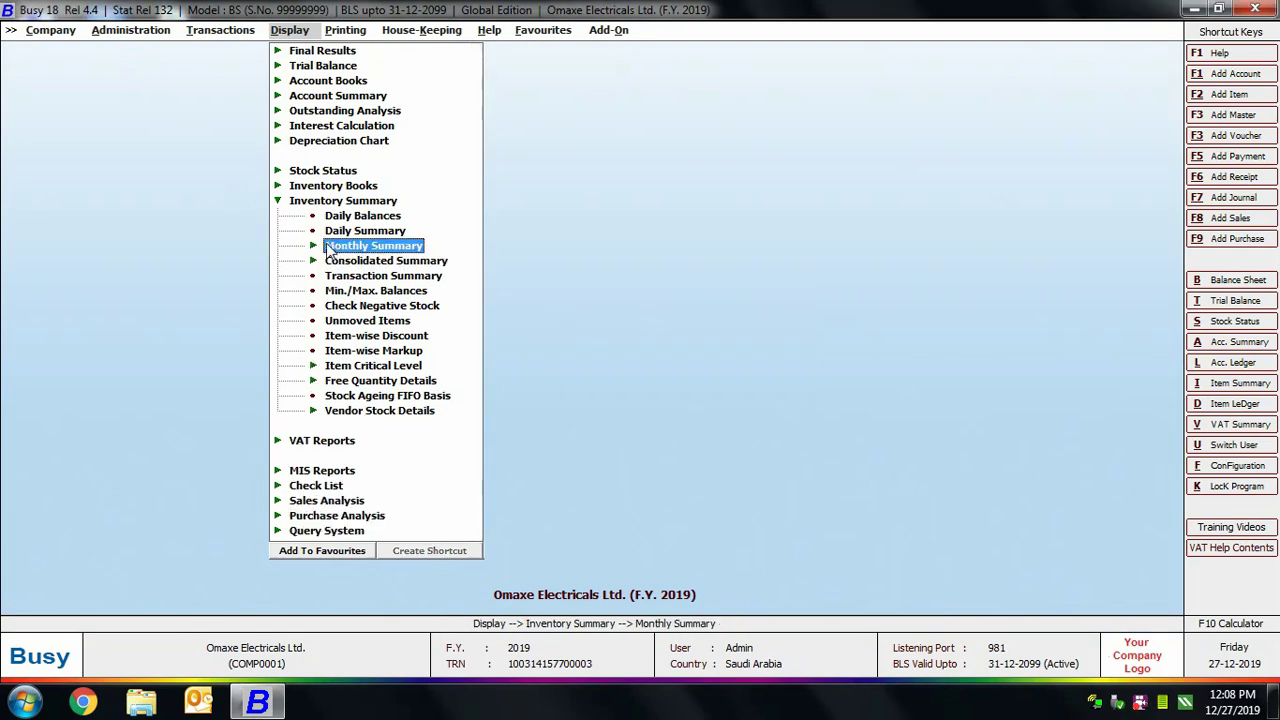
click(331, 262)
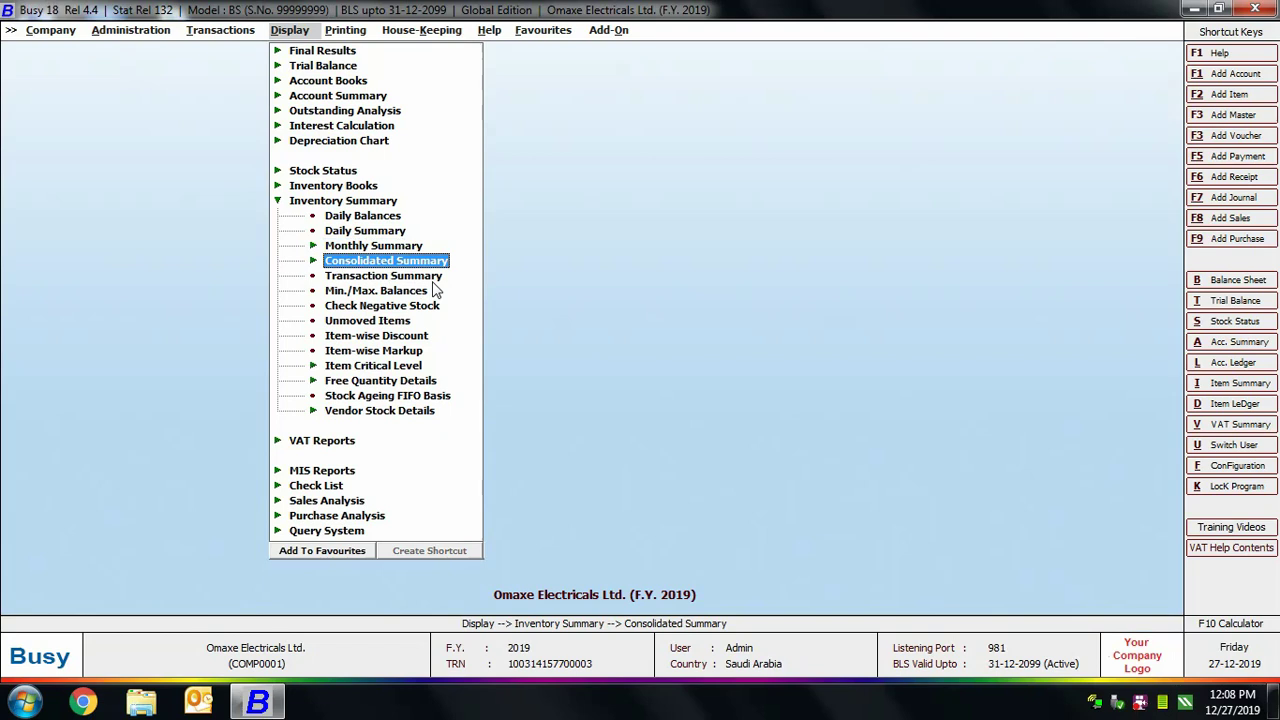
key(Down)
key(Down)
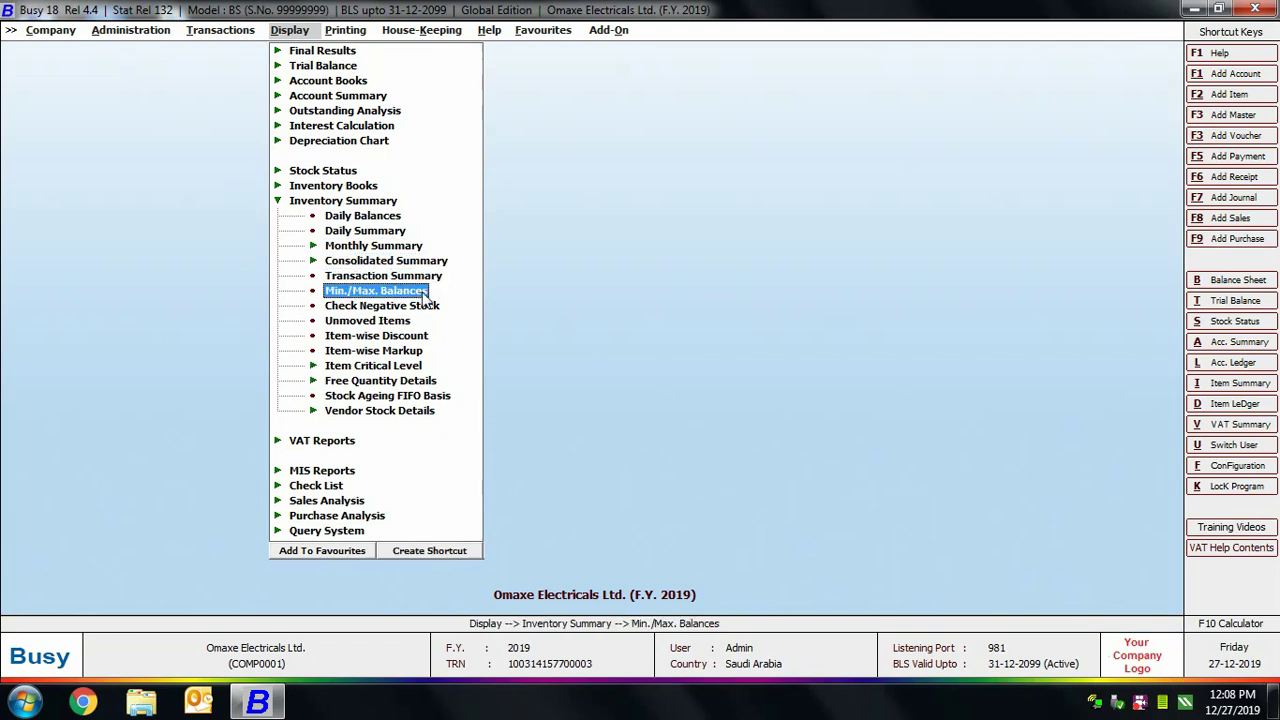
click(418, 307)
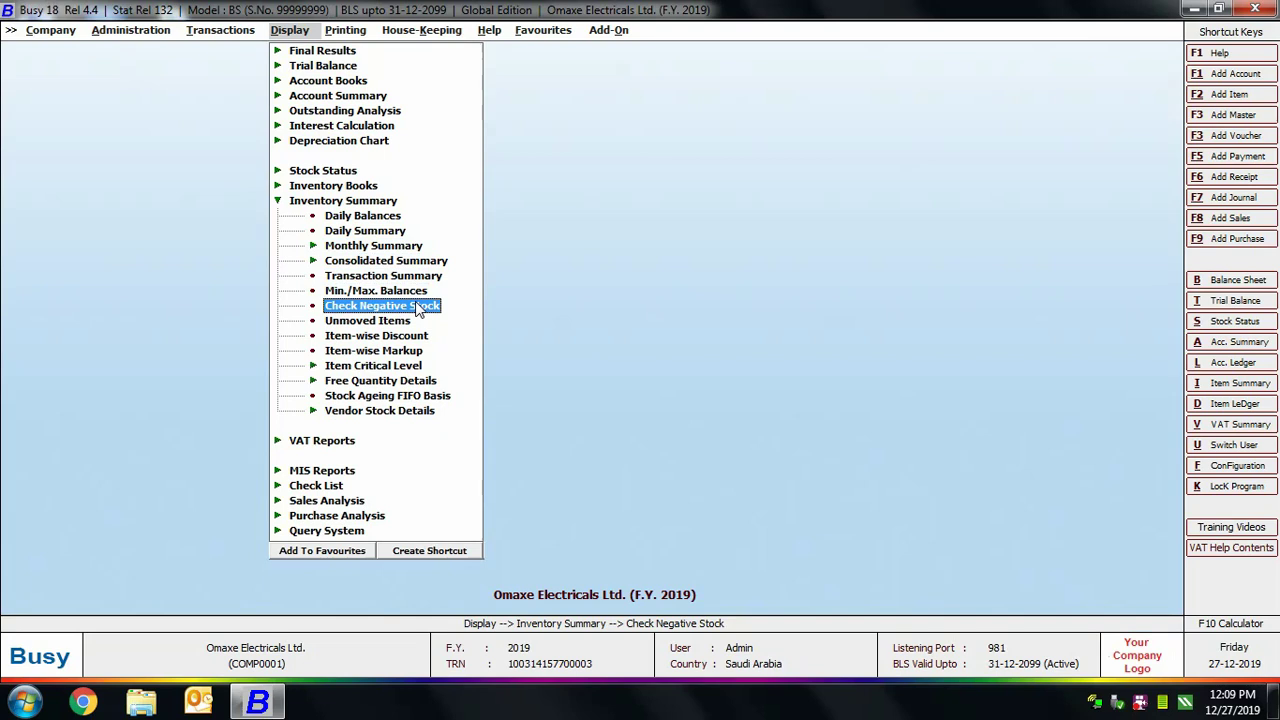
- Step past Unmoved Items, Markup, Critical Level, Free Quantity and Stock Ageing, then expand Vendor Stock Details
key(Down)
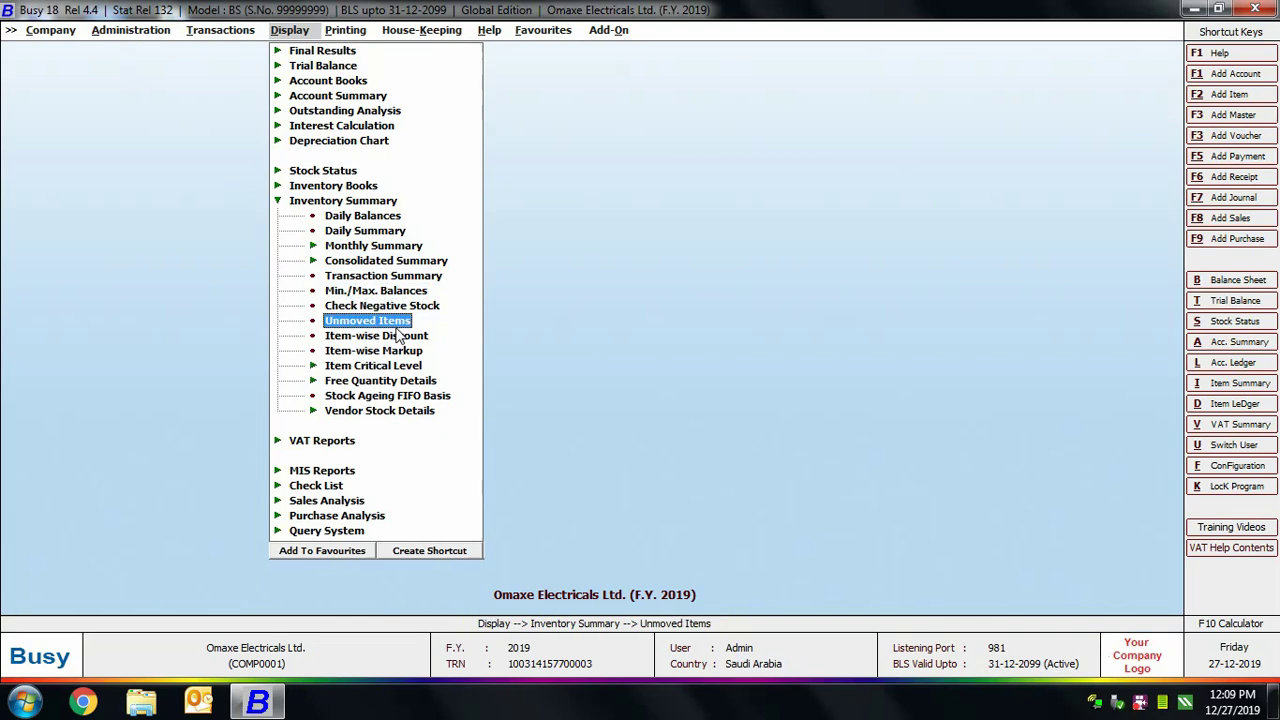
key(Down)
key(Down)
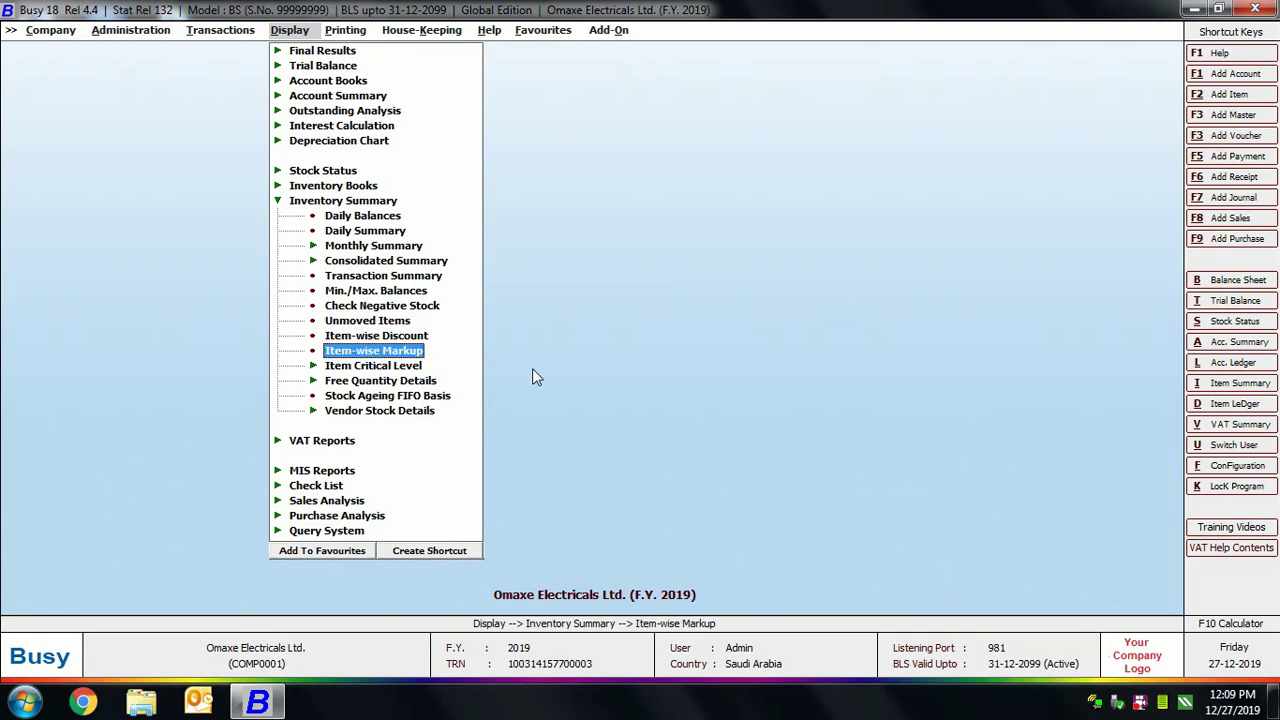
key(Down)
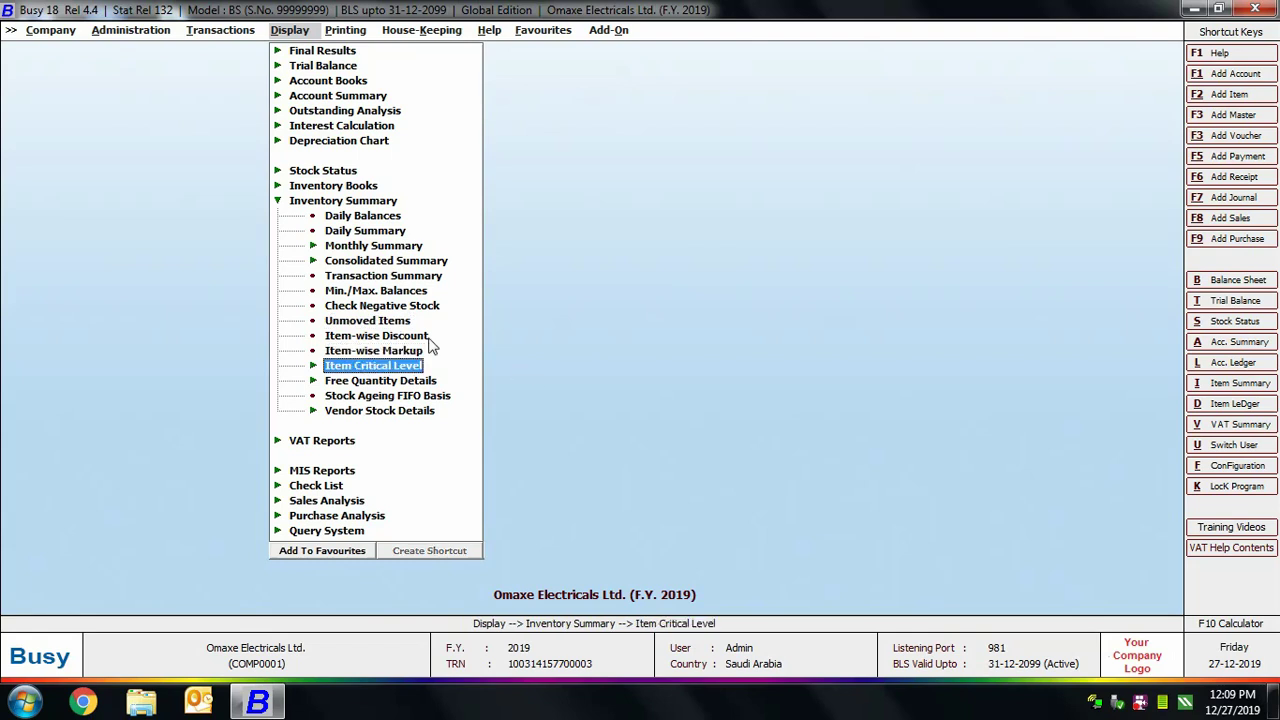
key(Down)
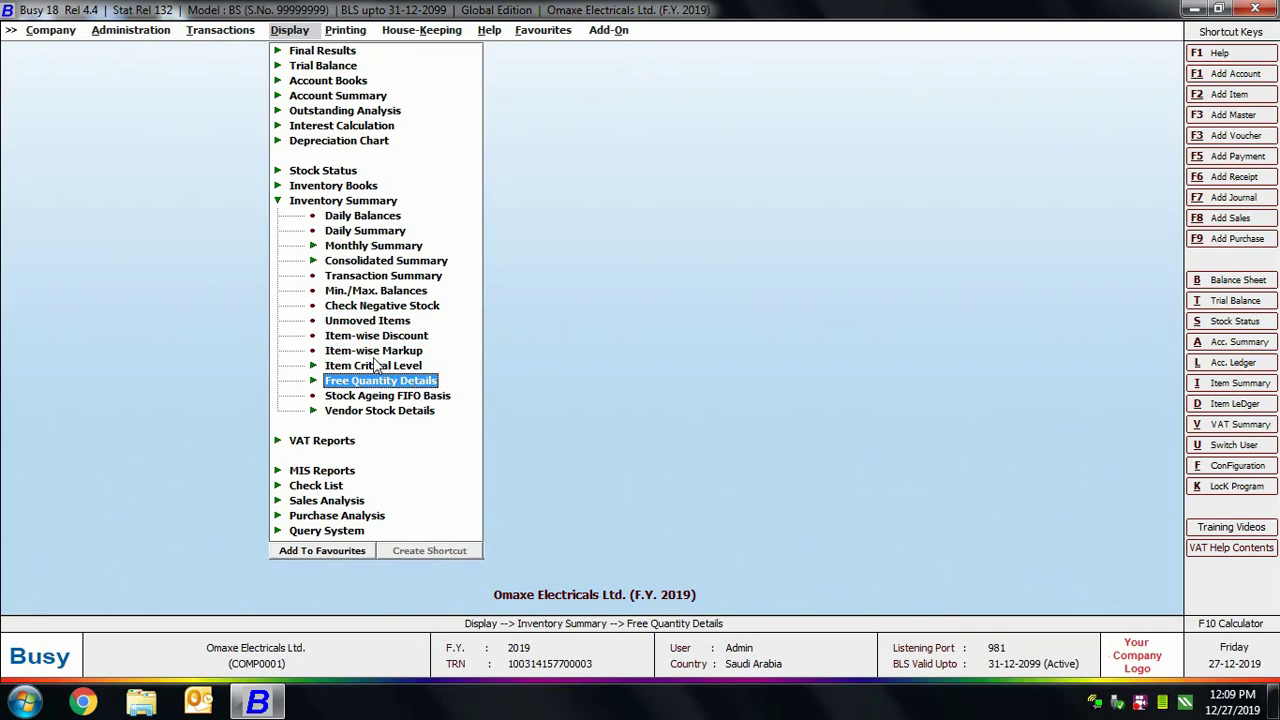
click(457, 398)
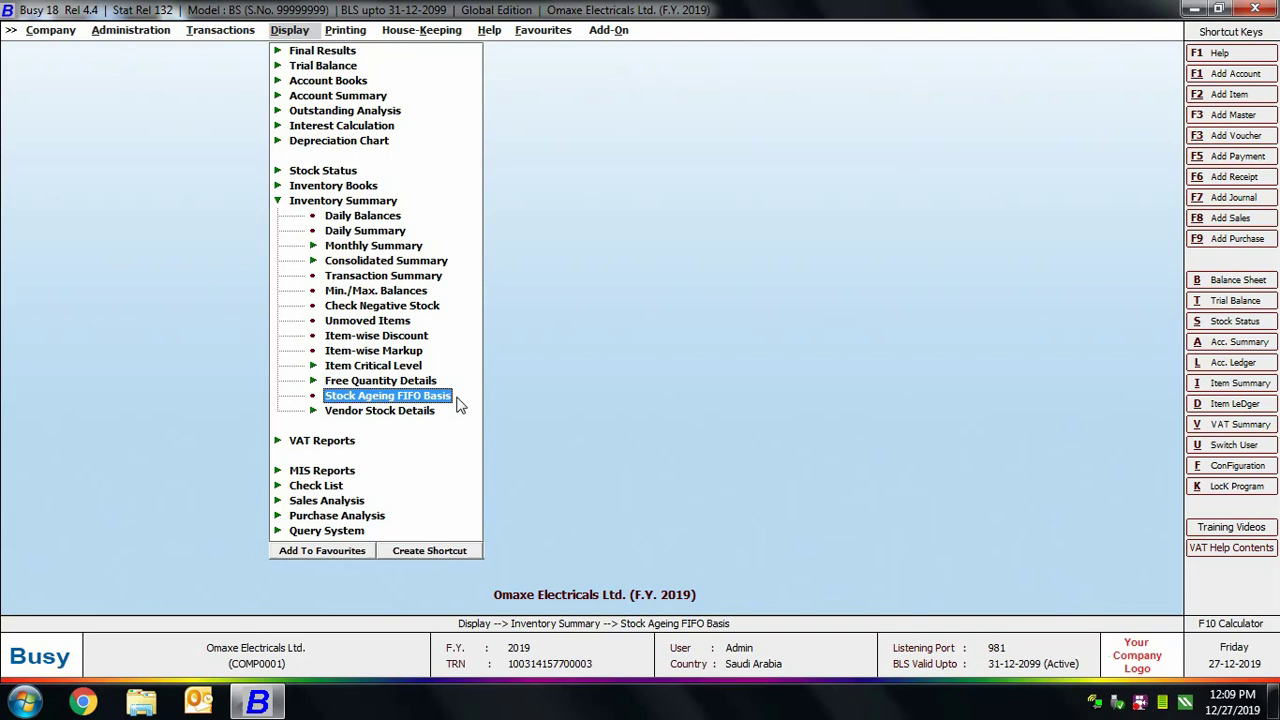
click(427, 414)
double_click(424, 413)
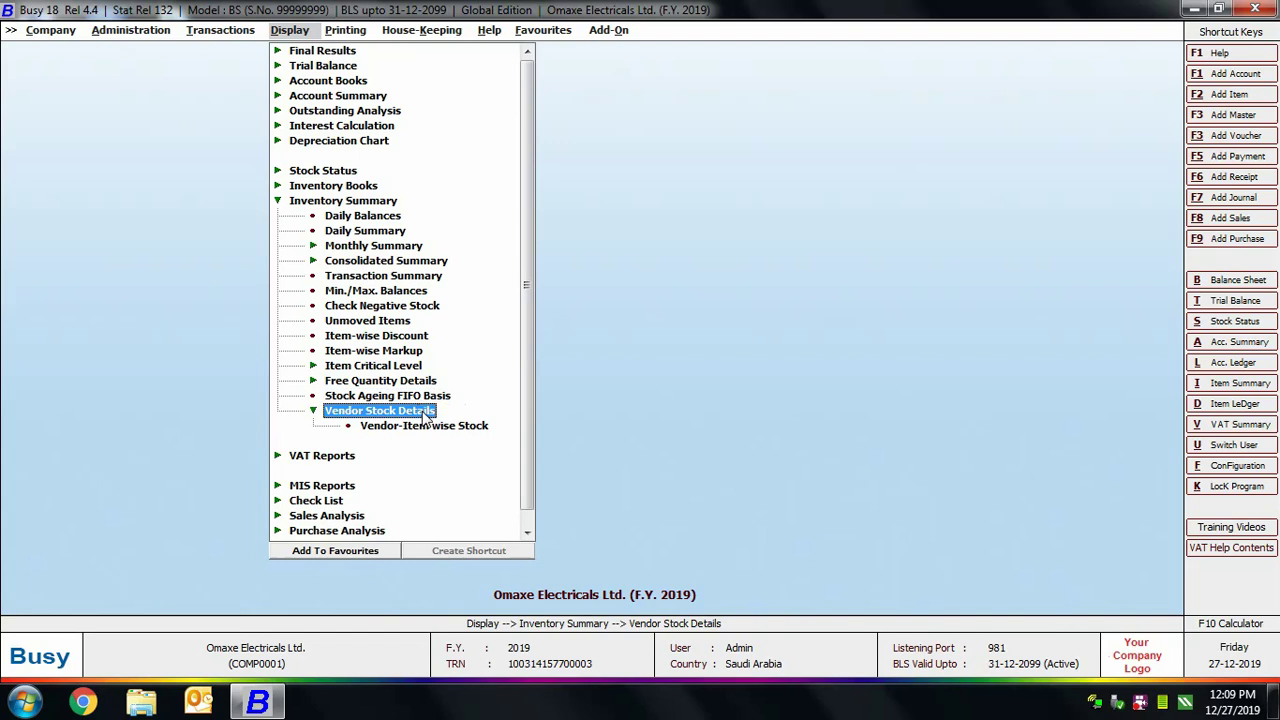
- Open the Vendor-Item wise Stock report and choose the Vendor-wise layout
click(425, 427)
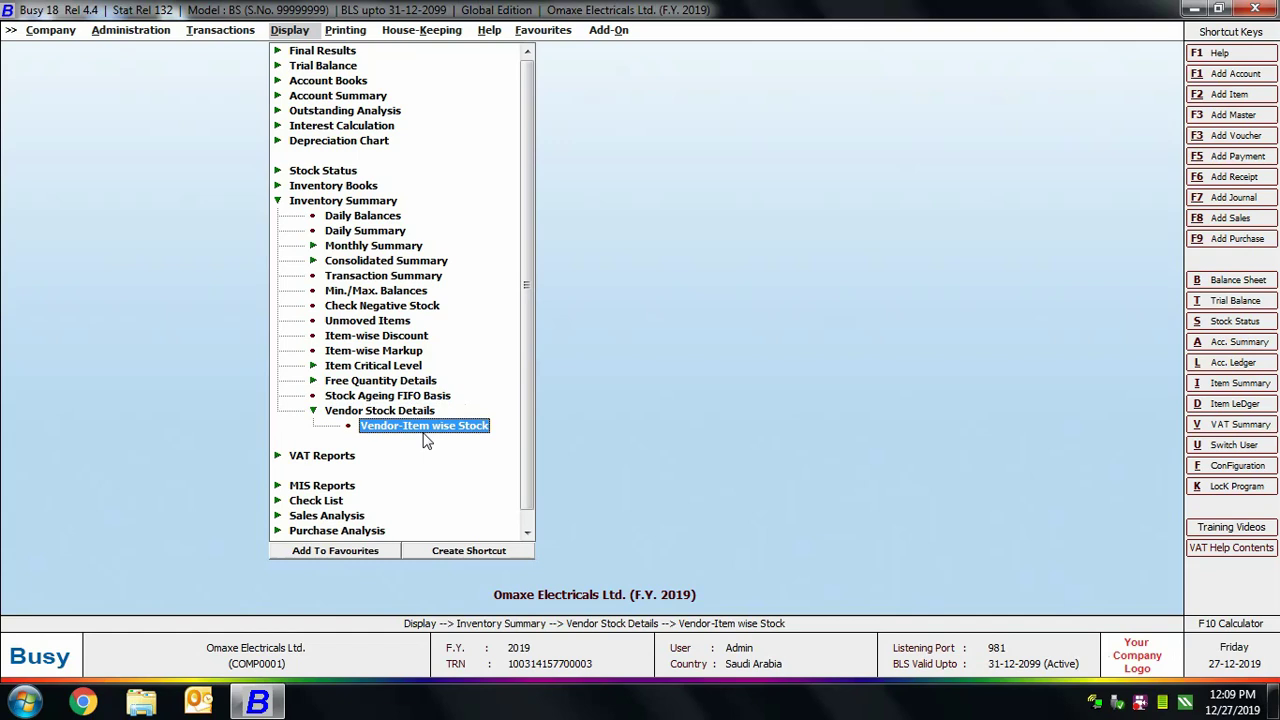
double_click(425, 438)
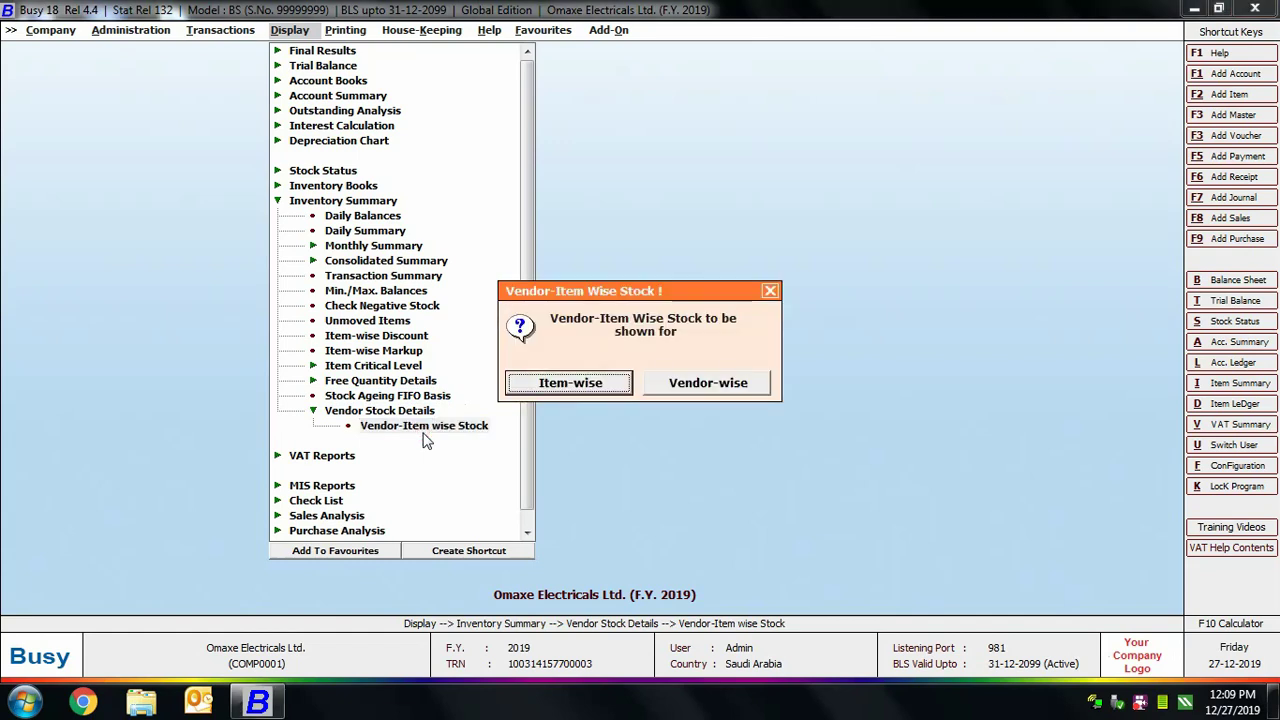
click(665, 382)
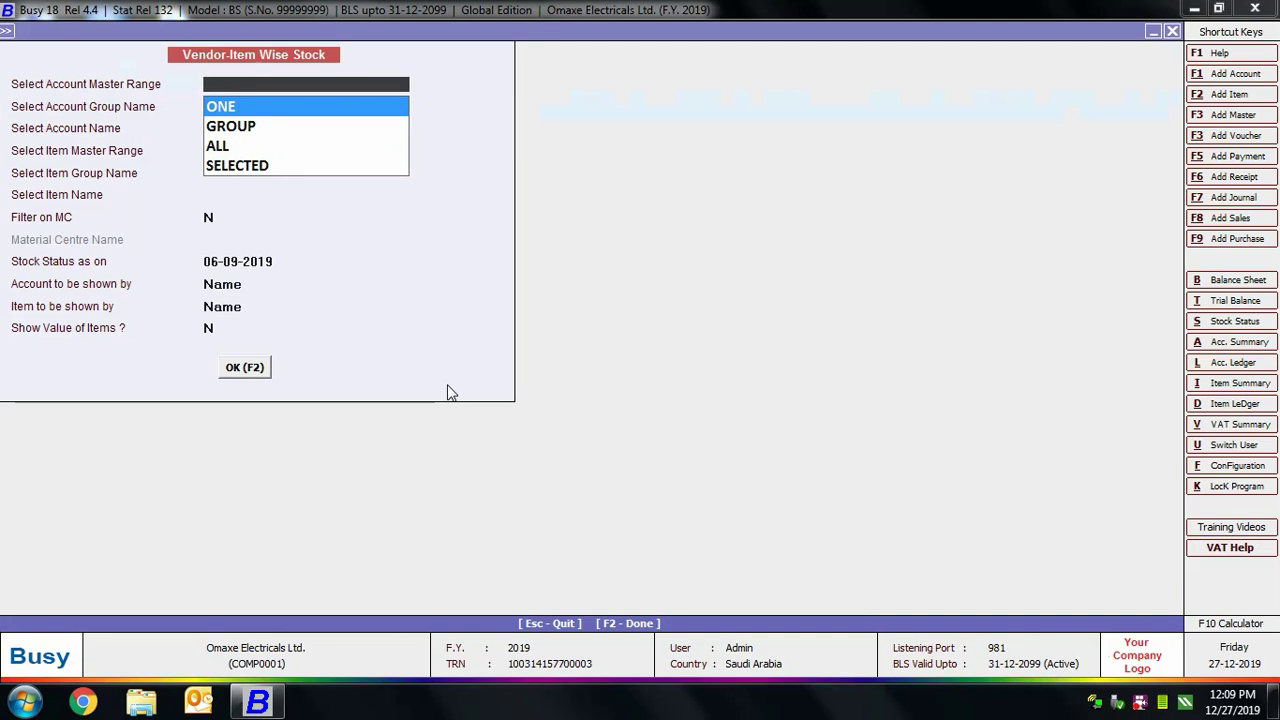
- Set vendor and item ranges to ALL, keep the 6-9-2019 date, view, then close the report
key(Down)
key(Down)
key(Return)
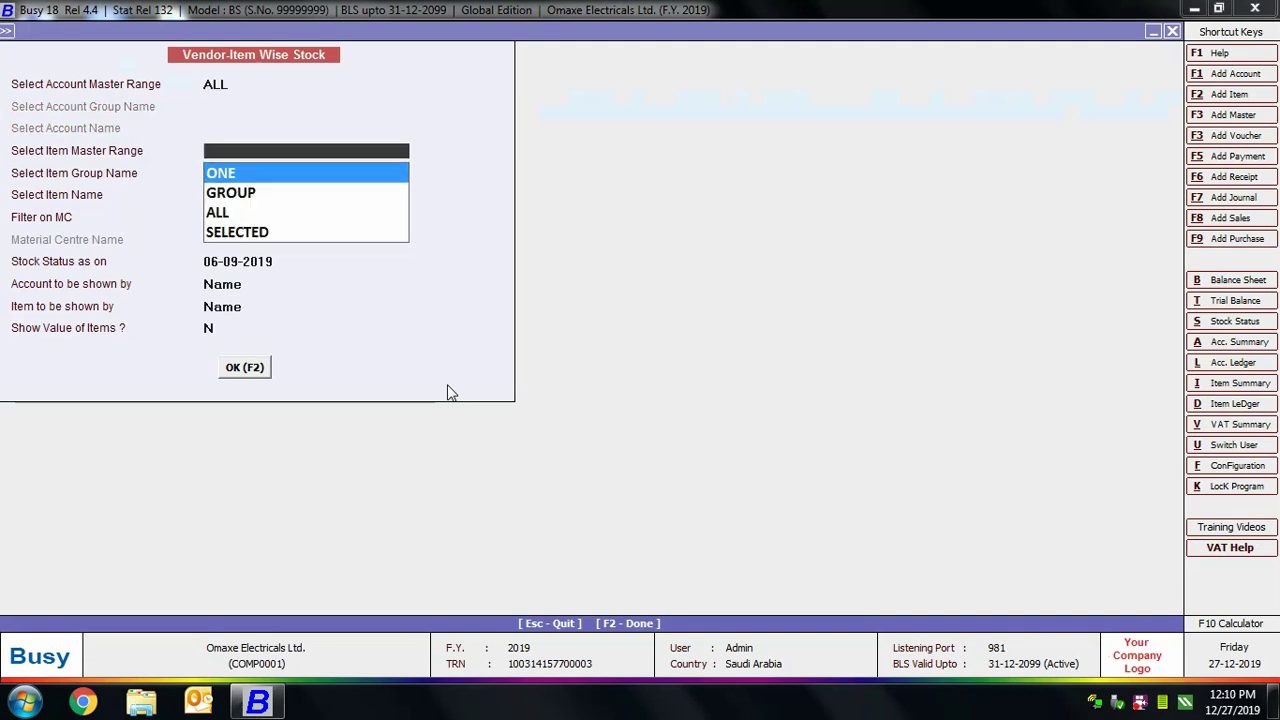
key(Down)
key(Down)
key(Return)
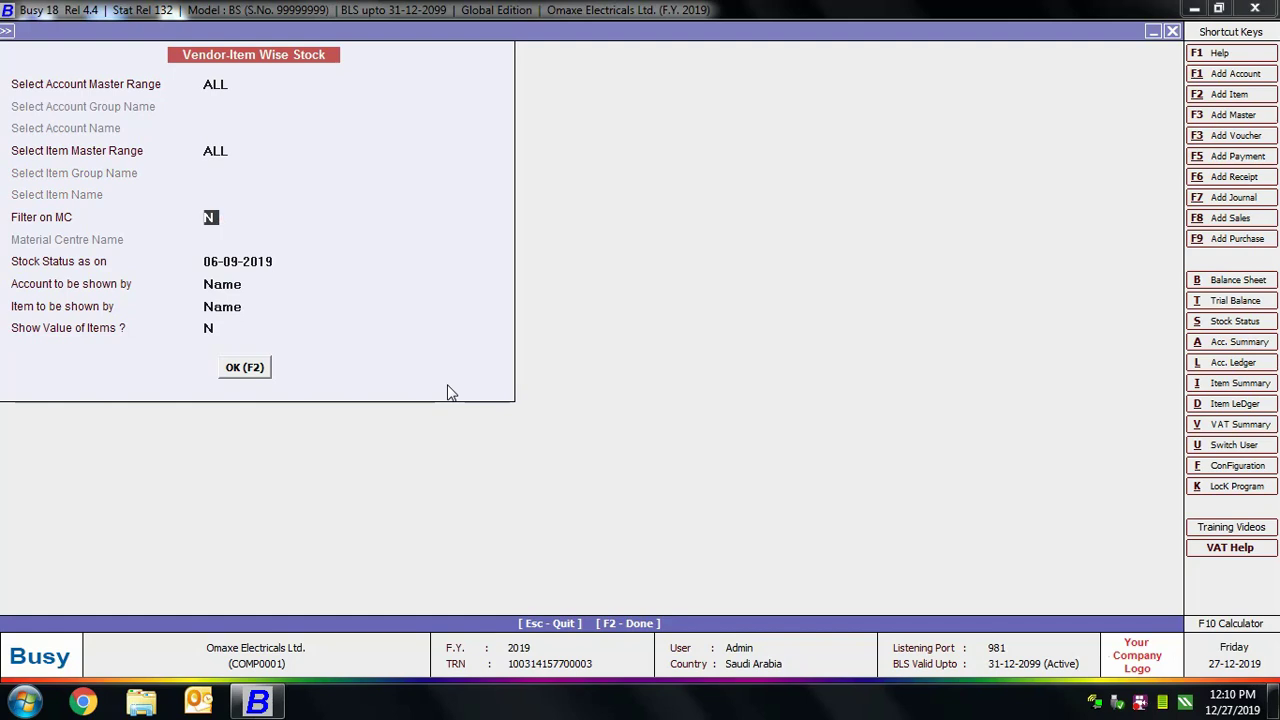
key(Return)
key(Return)
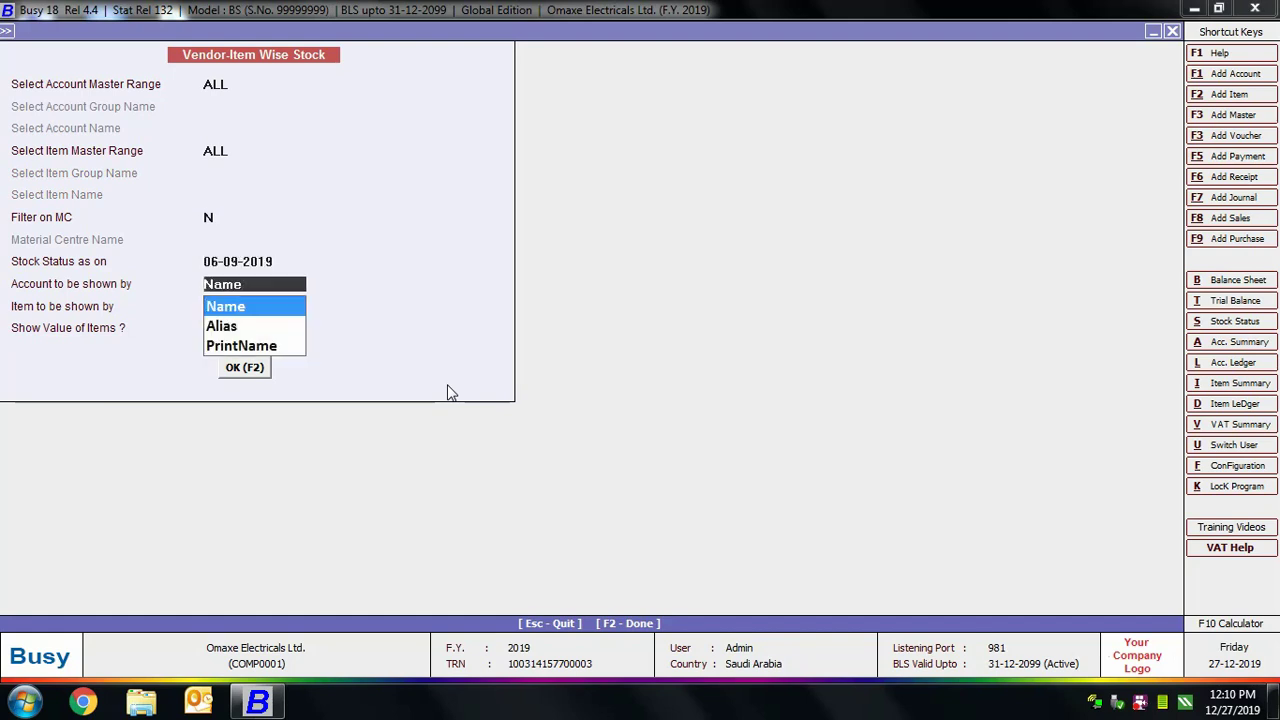
key(Return)
key(Return)
key(Return)
key(Return)
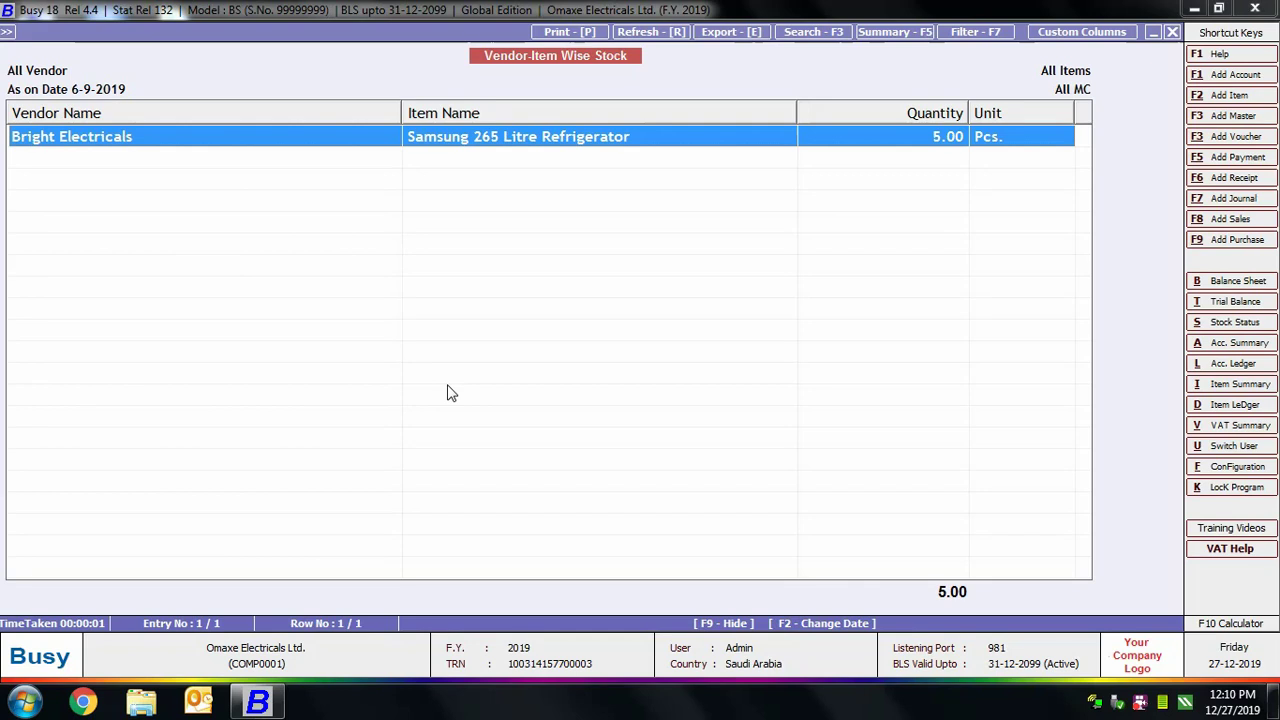
key(Escape)
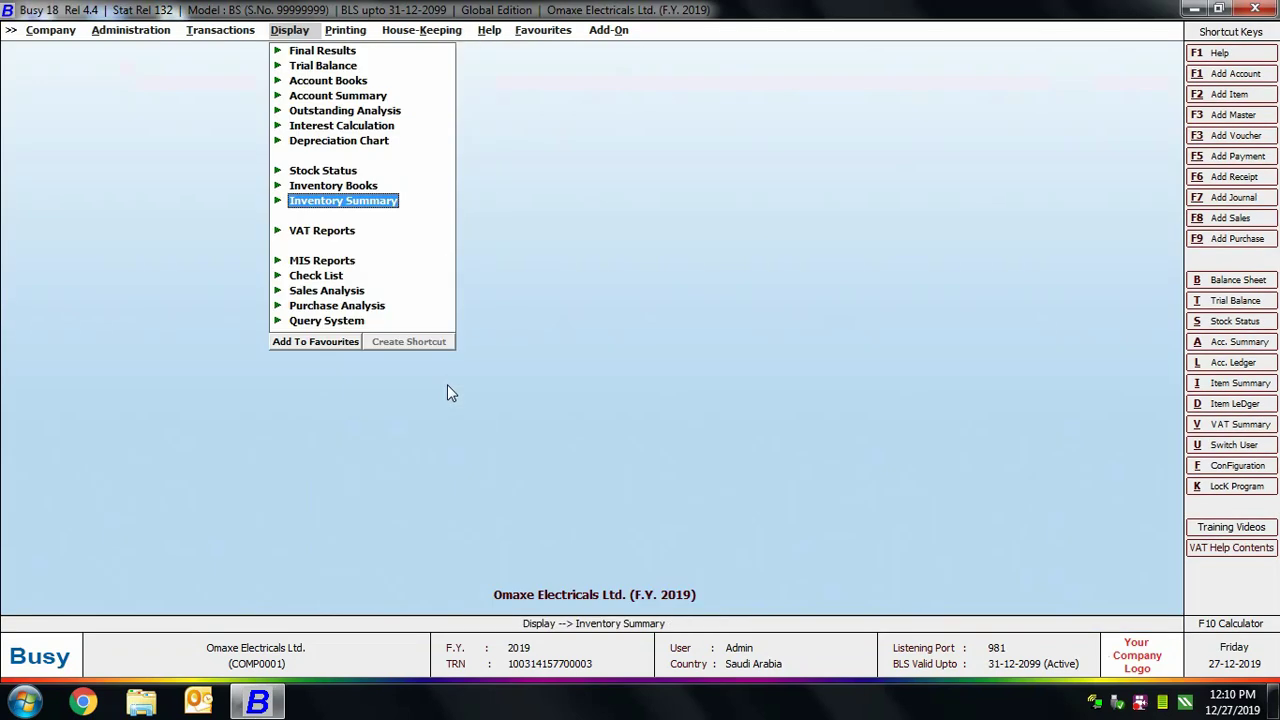